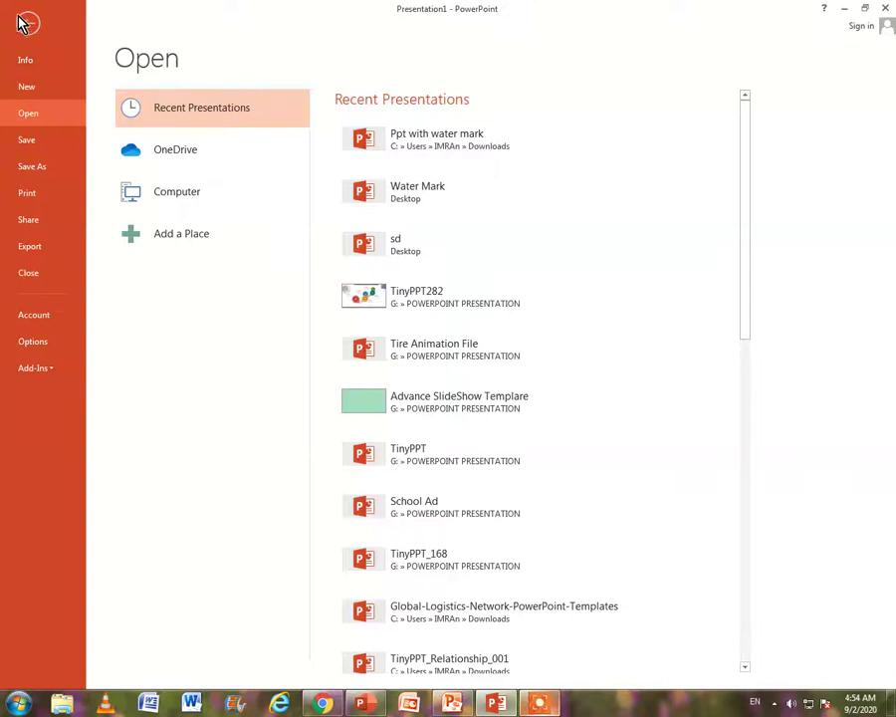
Step: Leave the File > Open screen and go back to the blank Presentation1 slide
left_click(24, 21)
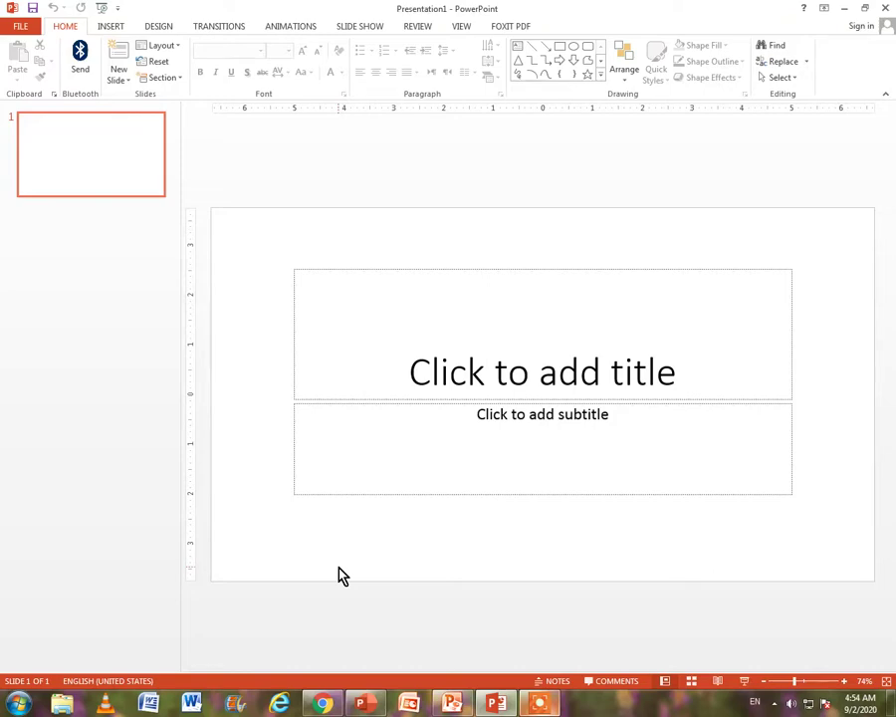
Step: Switch to the other PowerPoint window's template gallery
left_click(357, 703)
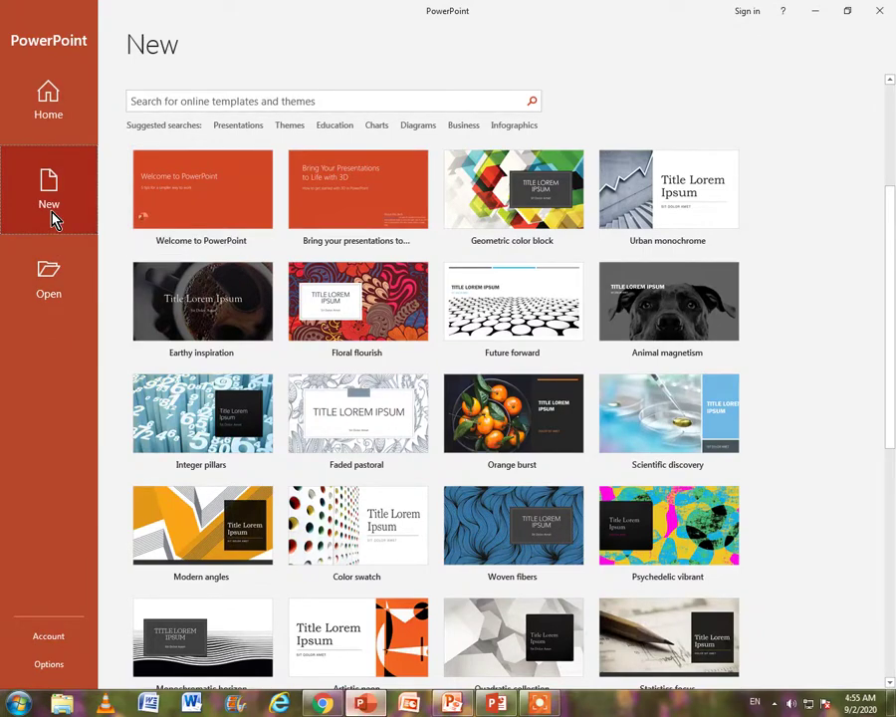
scroll(484, 433, "down", 3)
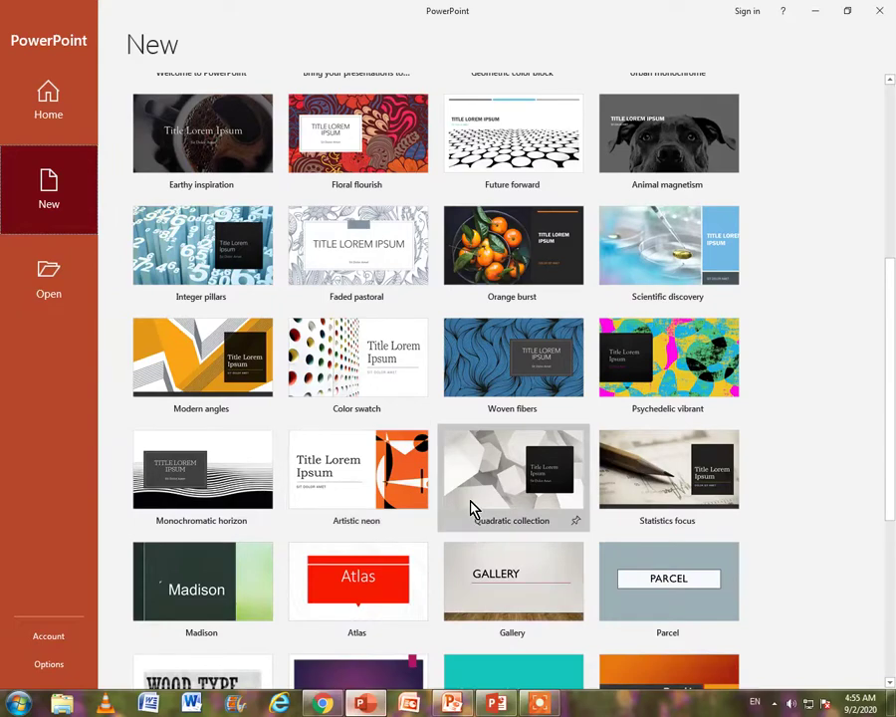
scroll(468, 502, "up", 7)
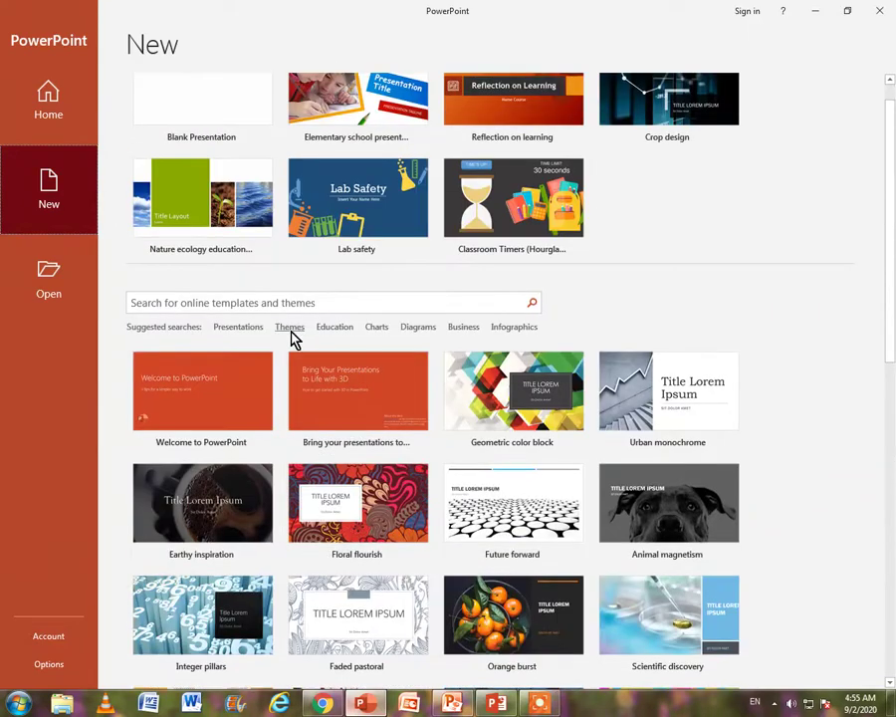
Step: Search the online templates for Education and browse through the results
left_click(332, 328)
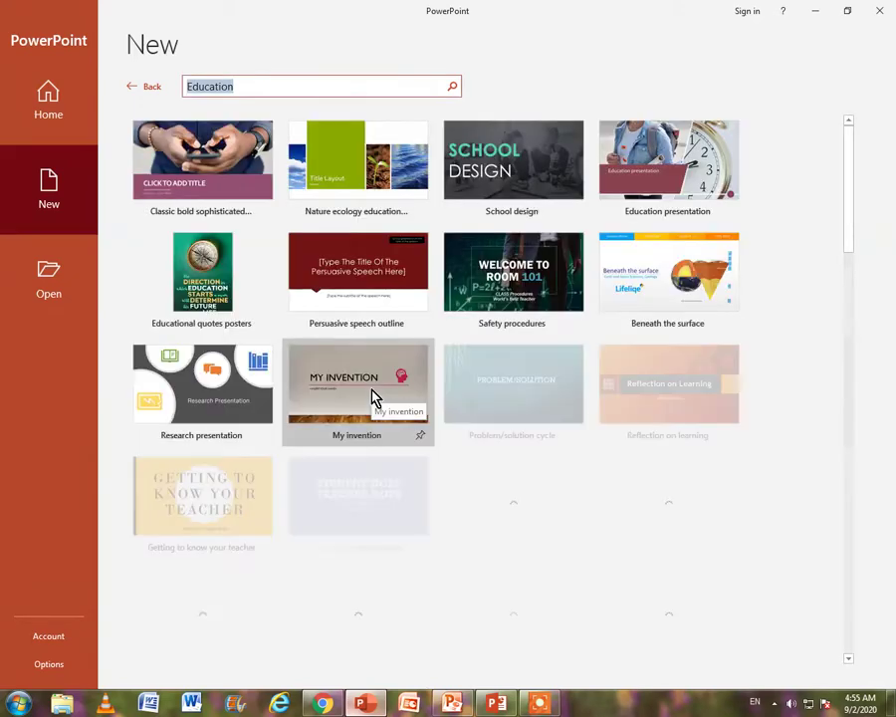
scroll(495, 456, "down", 1)
scroll(488, 458, "down", 1)
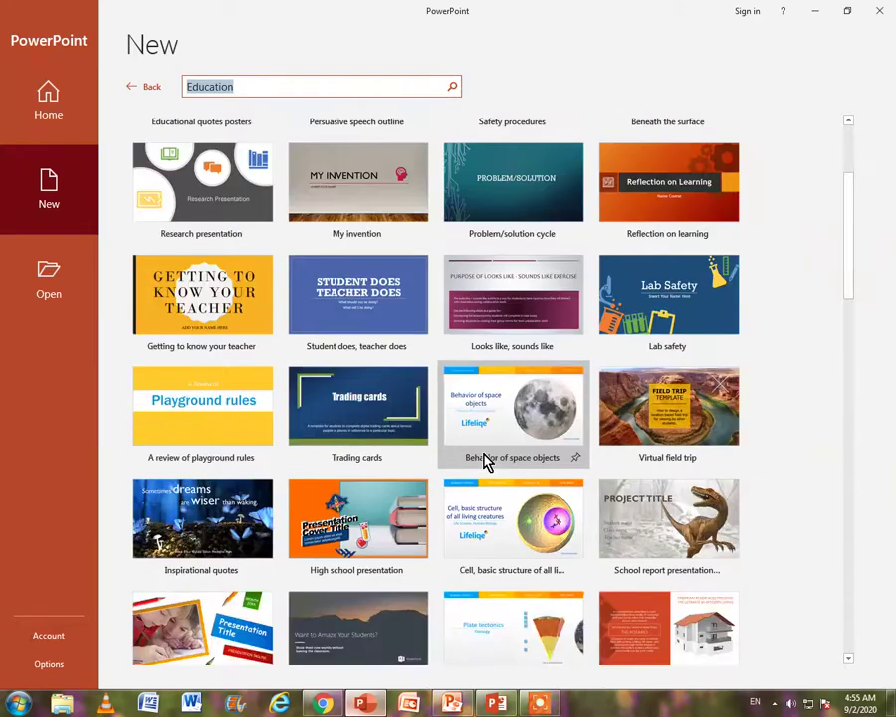
scroll(467, 463, "down", 2)
scroll(399, 473, "down", 1)
scroll(269, 474, "down", 1)
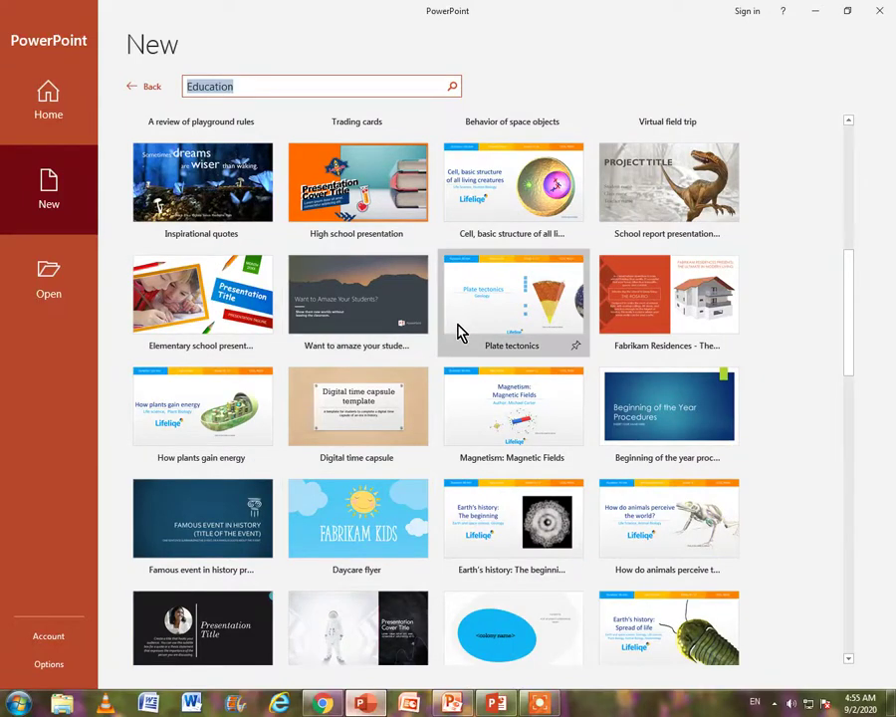
scroll(368, 356, "up", 1)
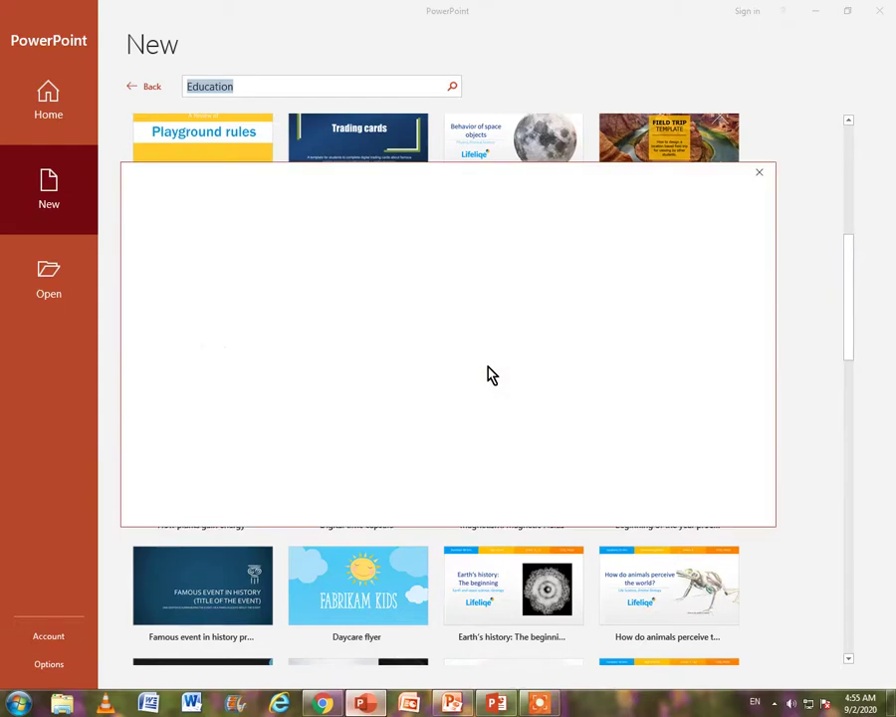
Step: Create a presentation from the orange 'High school presentation' template
left_click(535, 398)
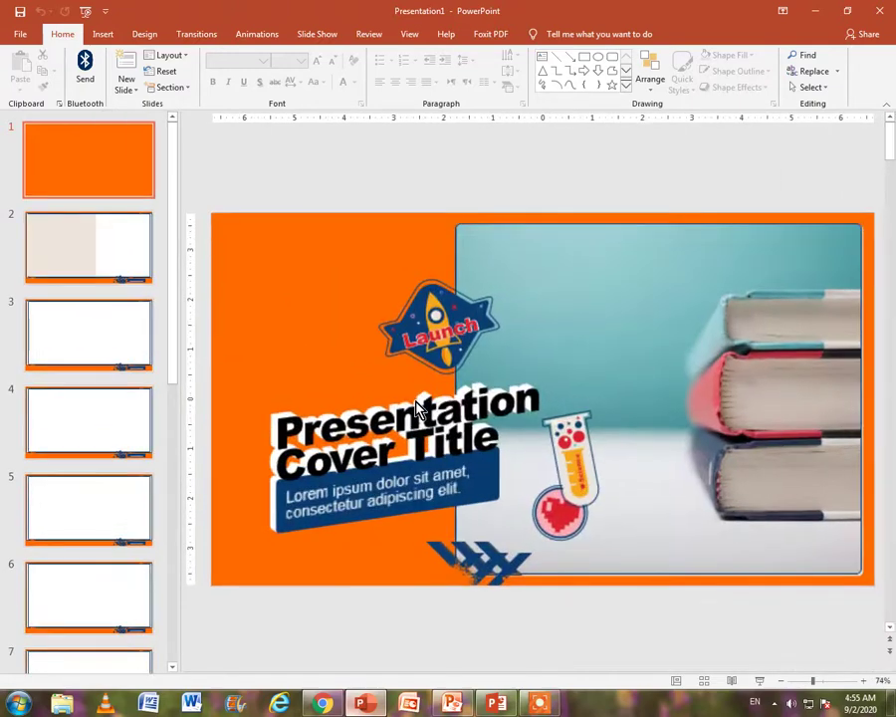
Step: Reposition the book photo toward the cover slide's centre-right
left_click(478, 344)
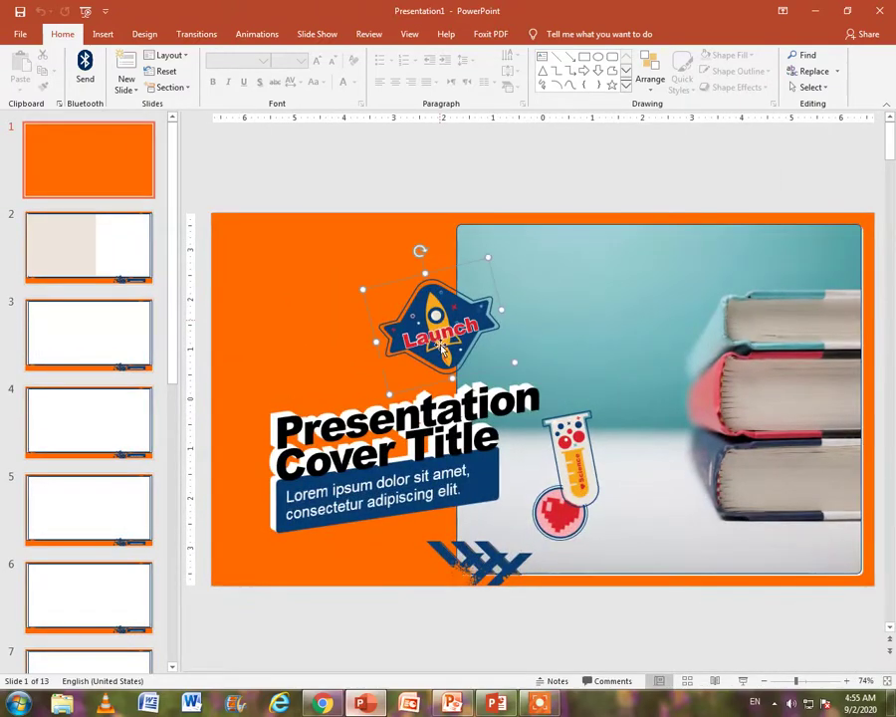
left_click(600, 240)
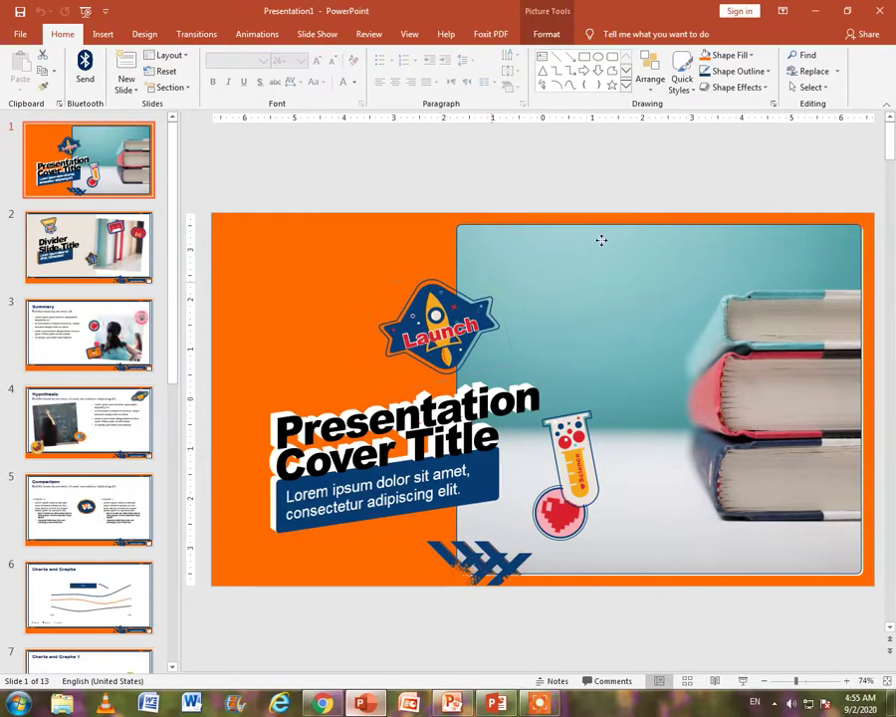
left_click_drag(600, 240, 706, 195)
mouse_move(641, 259)
left_mouse_down()
mouse_move(512, 328)
mouse_move(554, 298)
left_mouse_up()
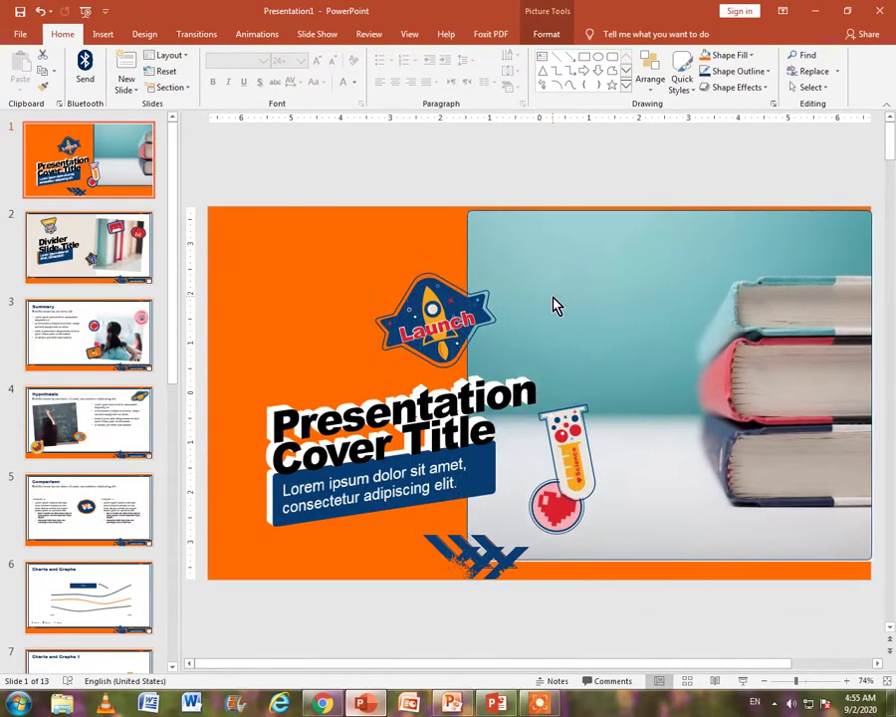
Step: Replace 'Presentation' in the cover title with 'Prbkgg'
left_click(388, 412)
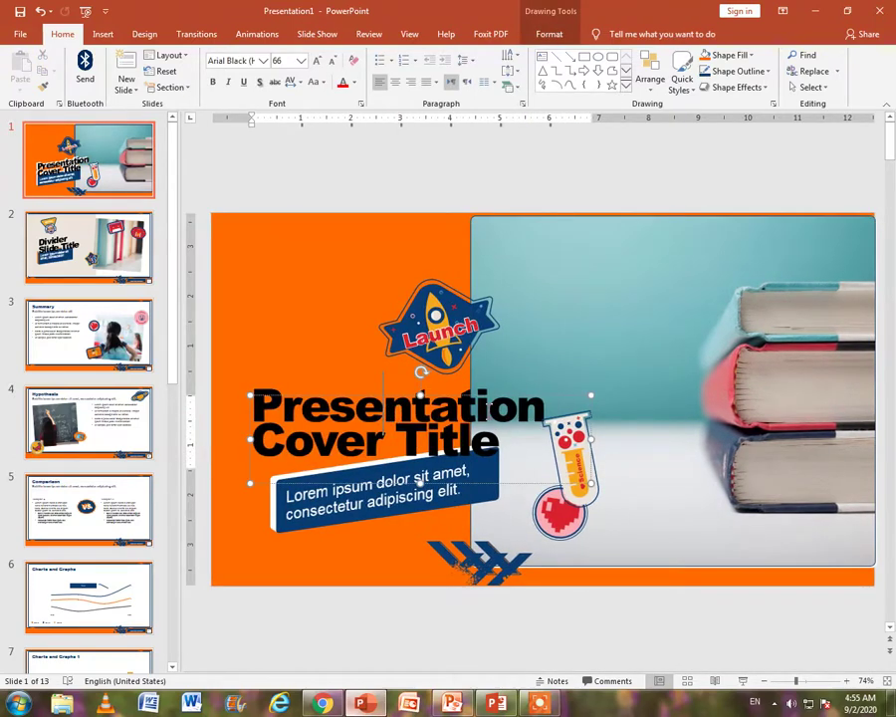
double_click(538, 408)
type("Prbk")
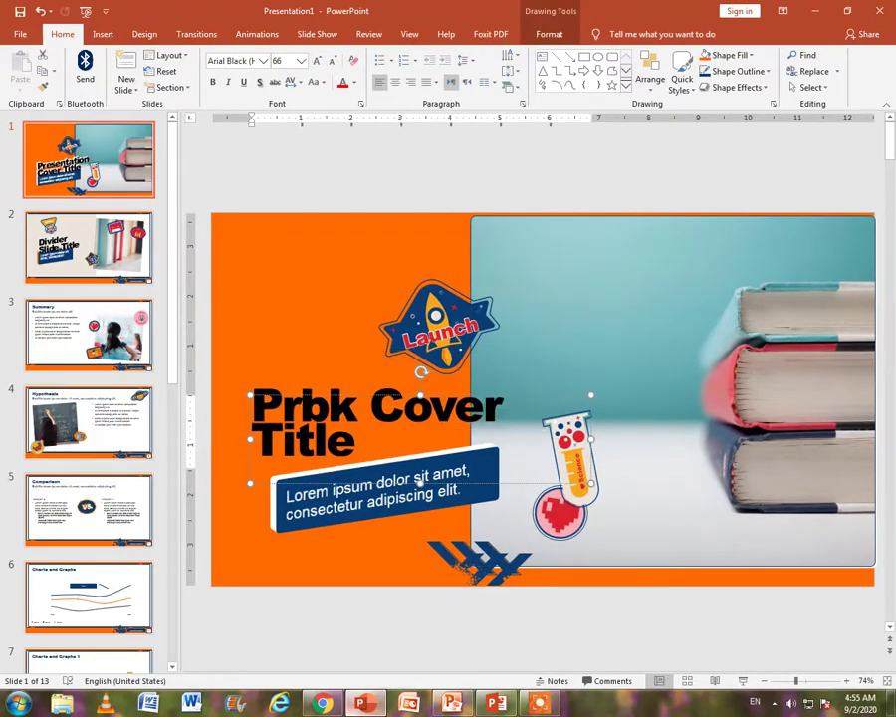
type("gg")
left_click(257, 312)
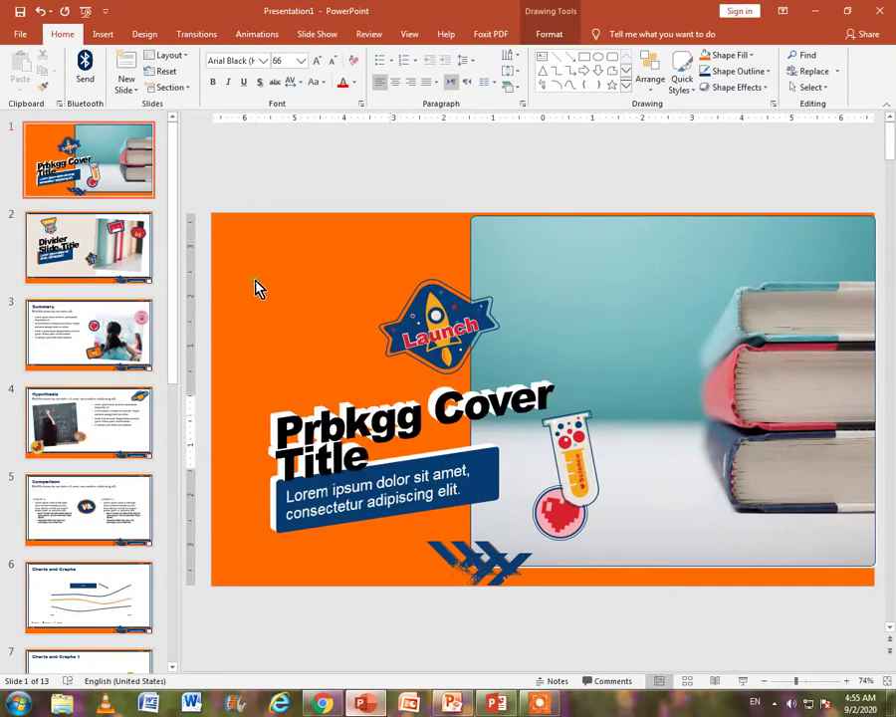
Step: Move through the Summary slide to the Hypothesis slide
left_click(100, 336)
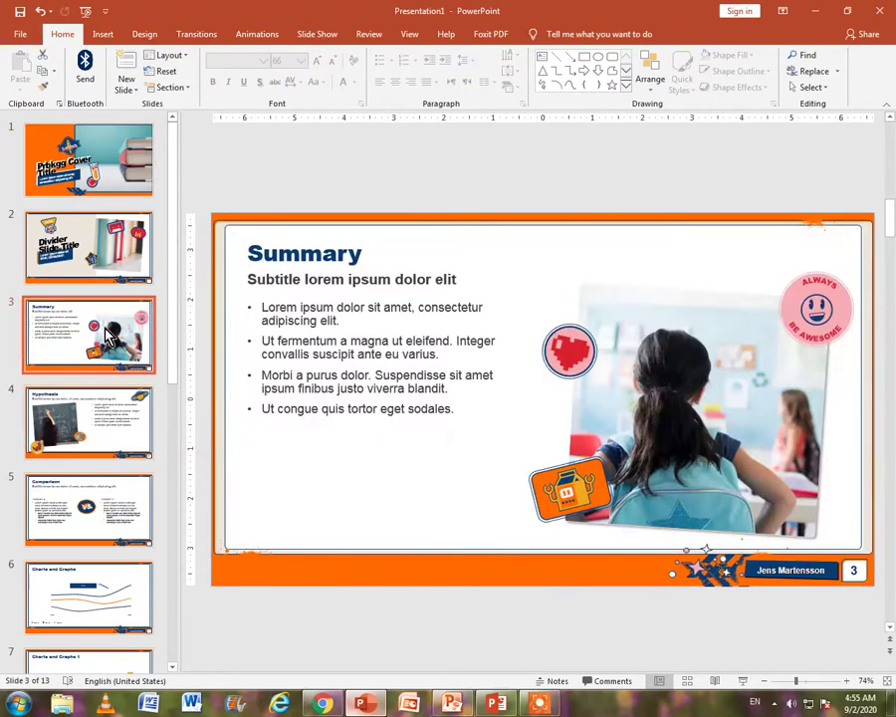
left_click(103, 421)
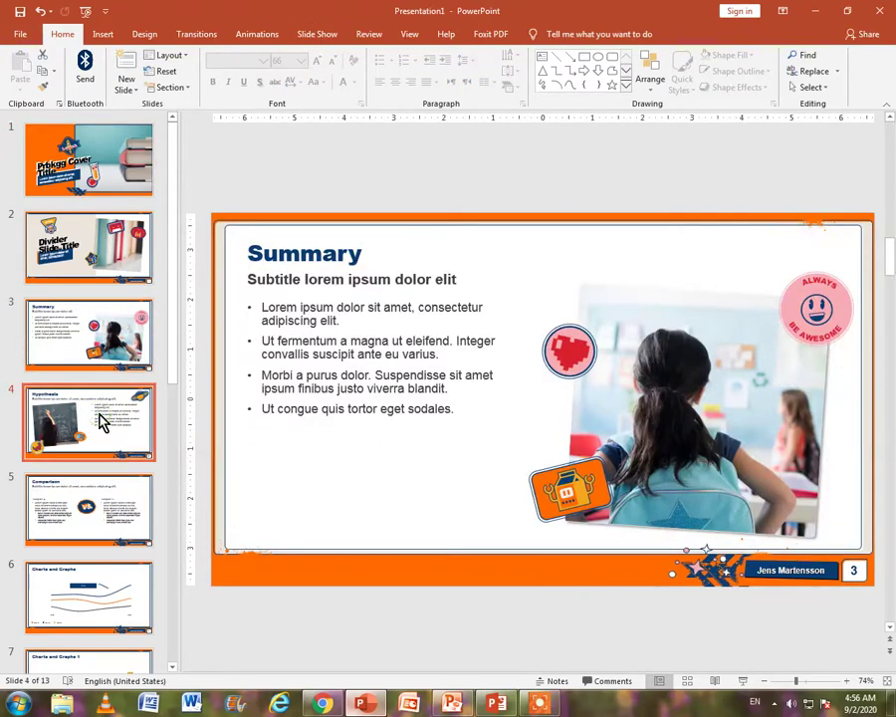
left_click(414, 34)
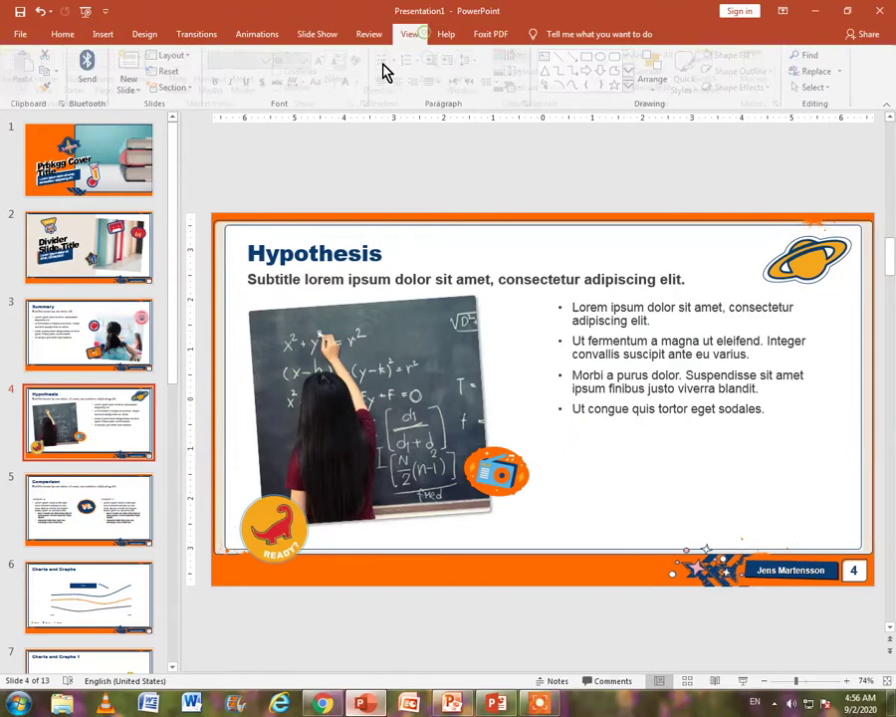
Step: In Slide Master view, apply the Blue Warm theme colour scheme
left_click(196, 88)
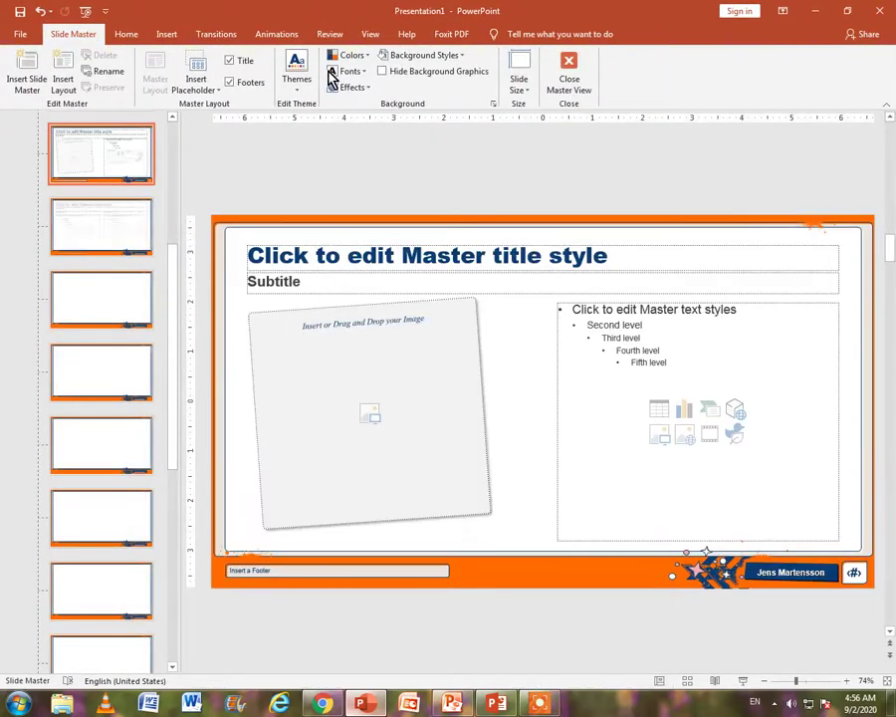
left_click(354, 57)
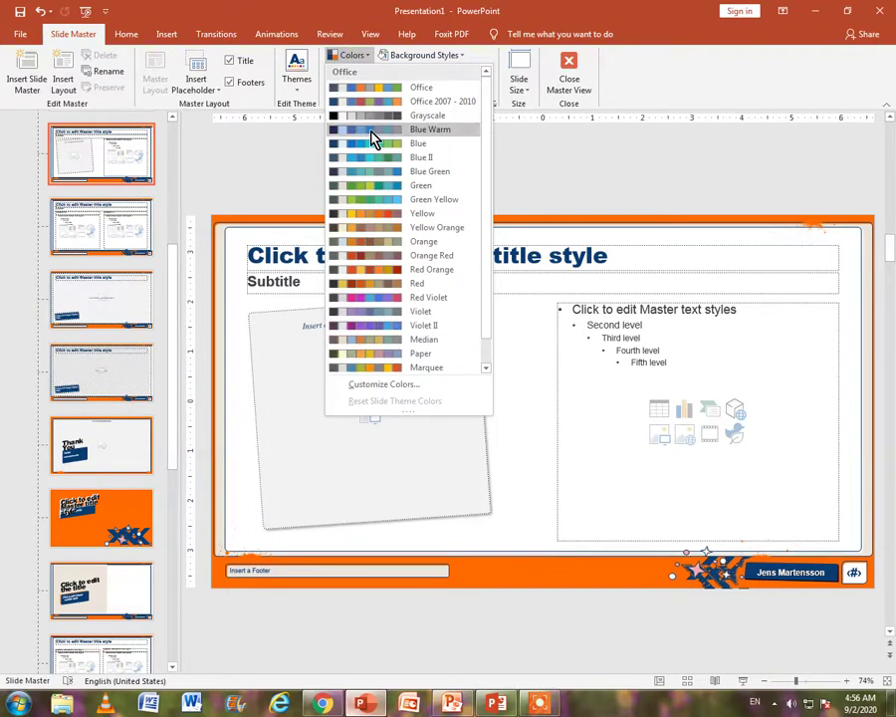
left_click(371, 130)
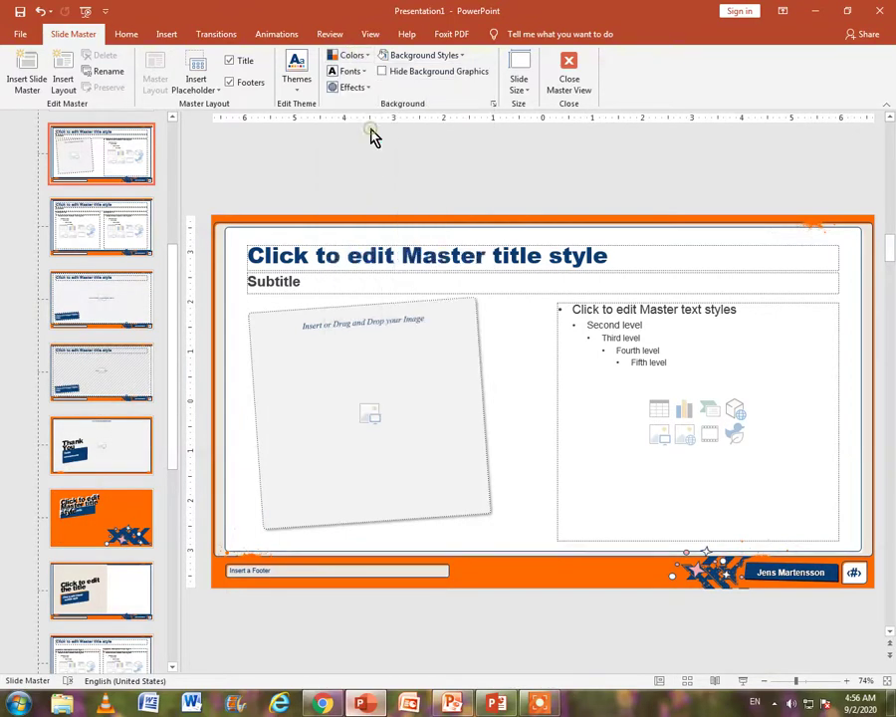
Step: Move the title layout's stars and circles upward, then close Master View
left_click(139, 530)
left_click_drag(596, 527, 458, 304)
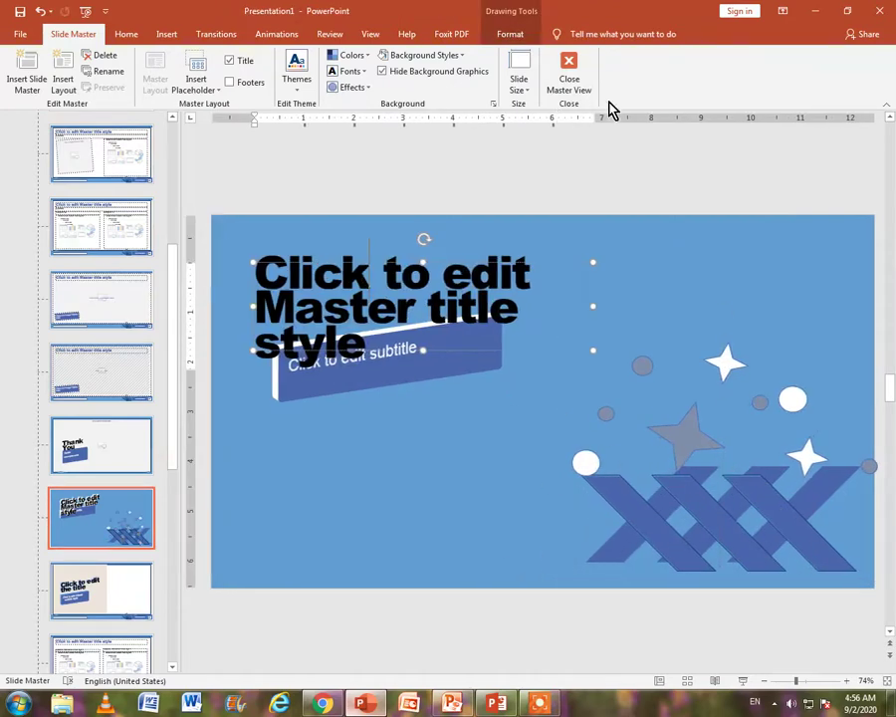
left_click(573, 86)
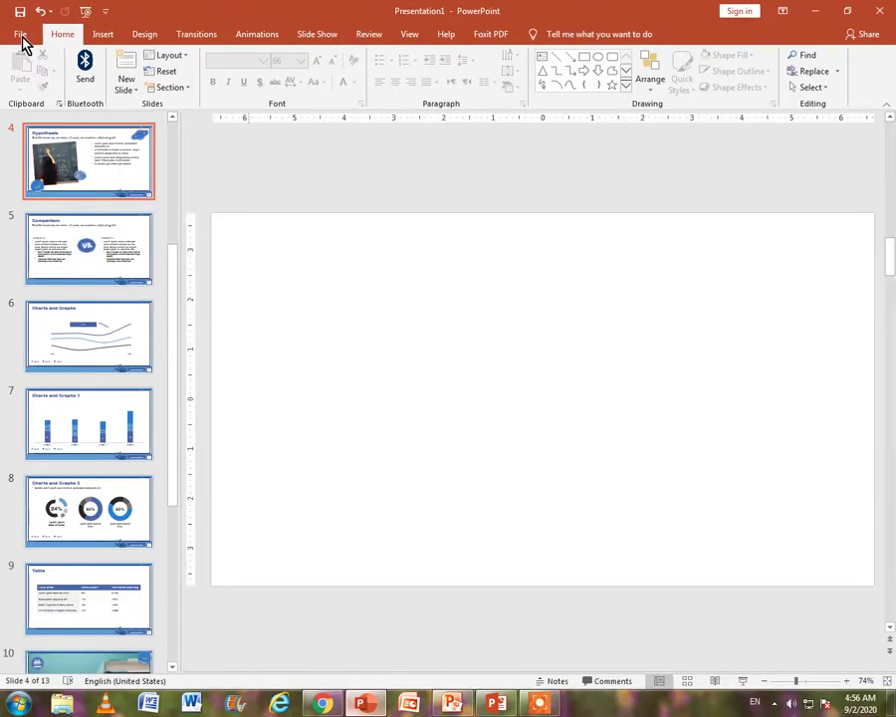
Step: Search the new-presentation online templates for Business
left_click(18, 35)
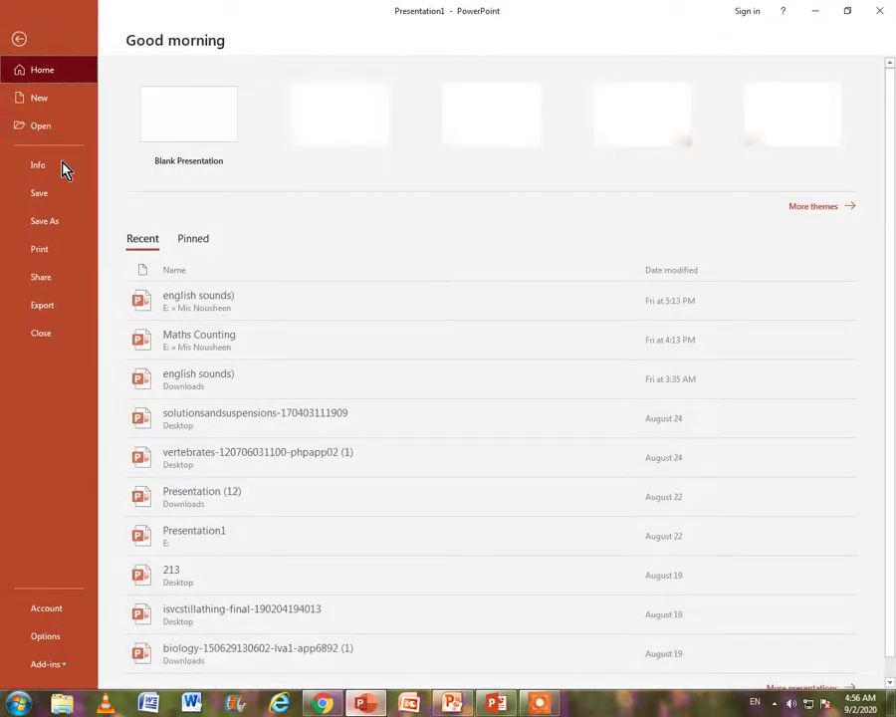
left_click(45, 102)
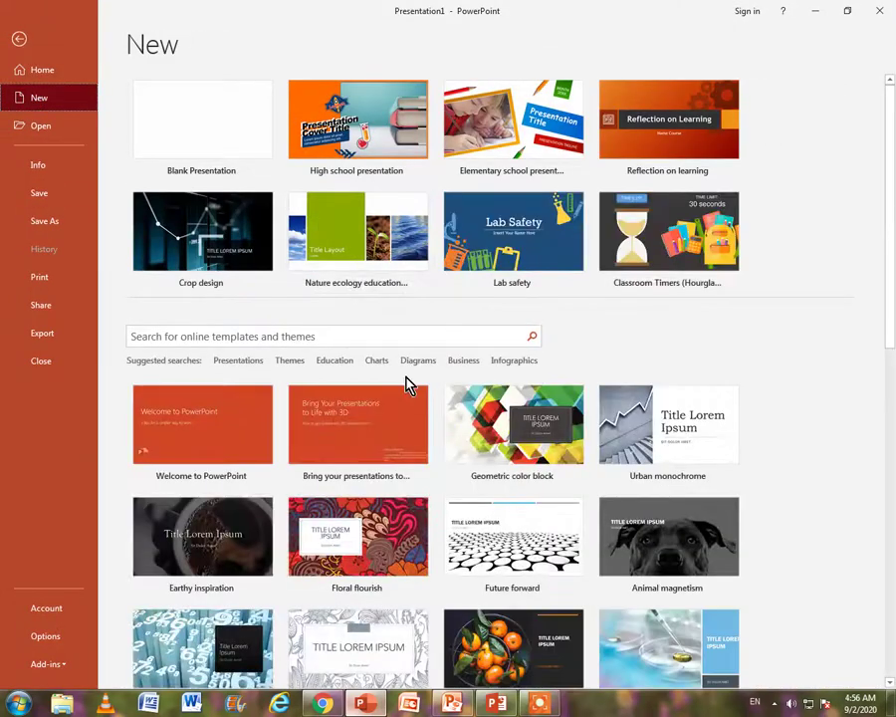
left_click(466, 362)
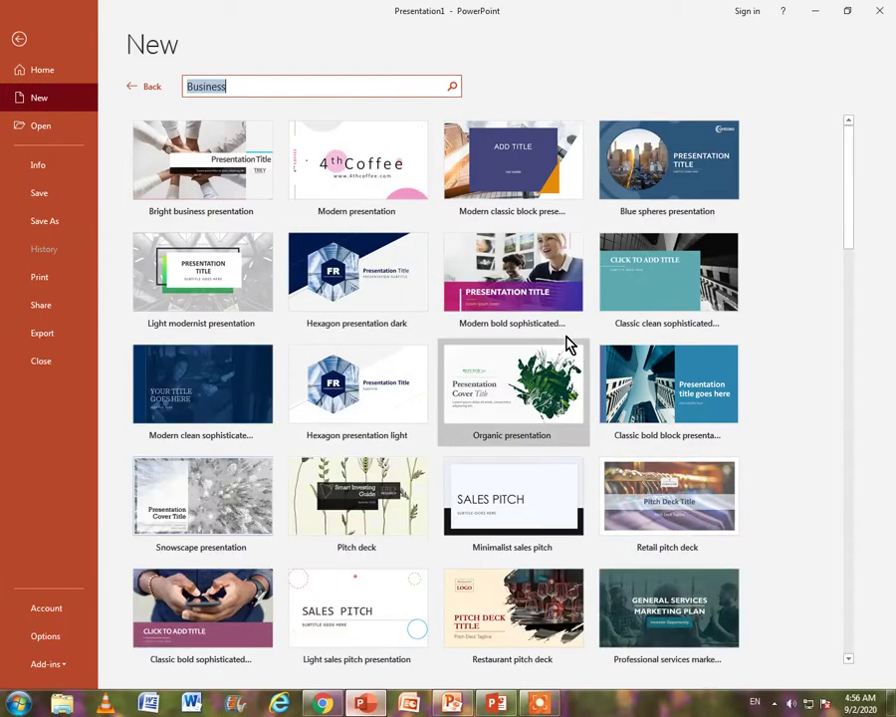
Step: Scroll through the Business results, then bring the other open presentation forward
scroll(565, 343, "down", 3)
scroll(647, 387, "down", 1)
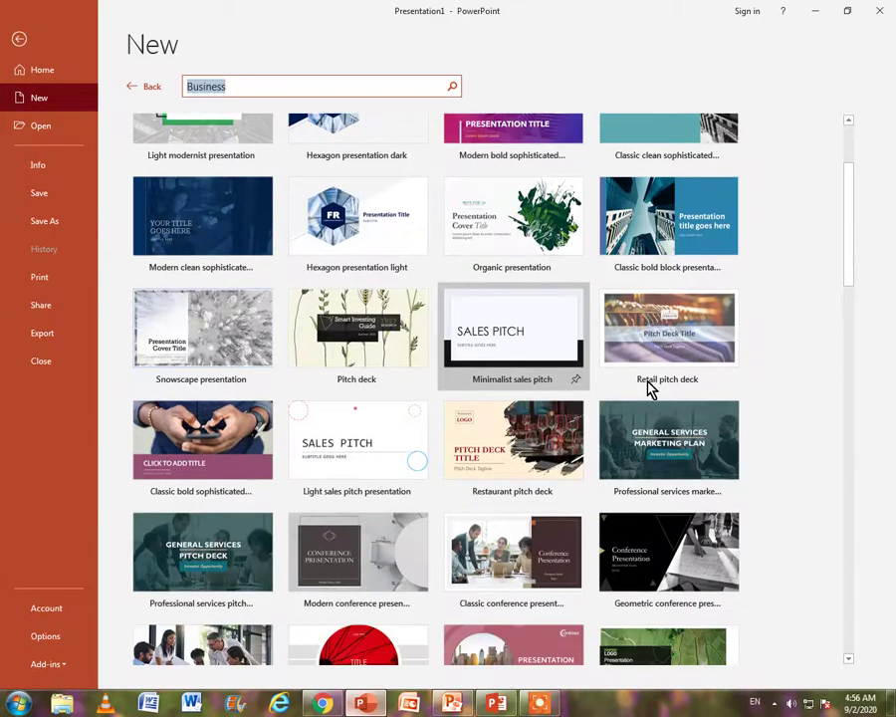
scroll(374, 435, "down", 1)
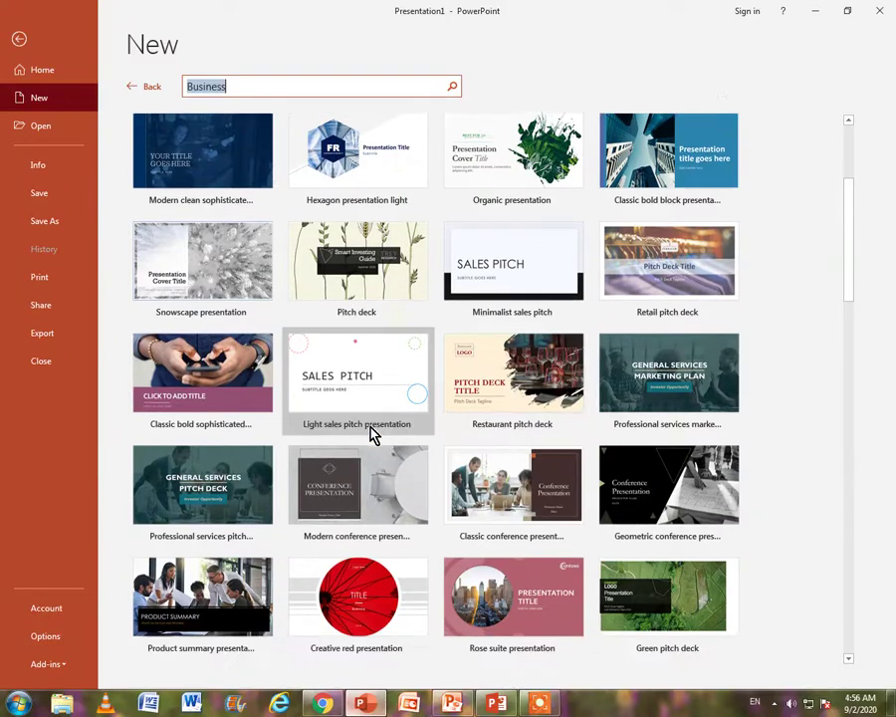
scroll(374, 436, "down", 1)
scroll(373, 435, "down", 2)
scroll(374, 435, "down", 6)
scroll(373, 435, "down", 3)
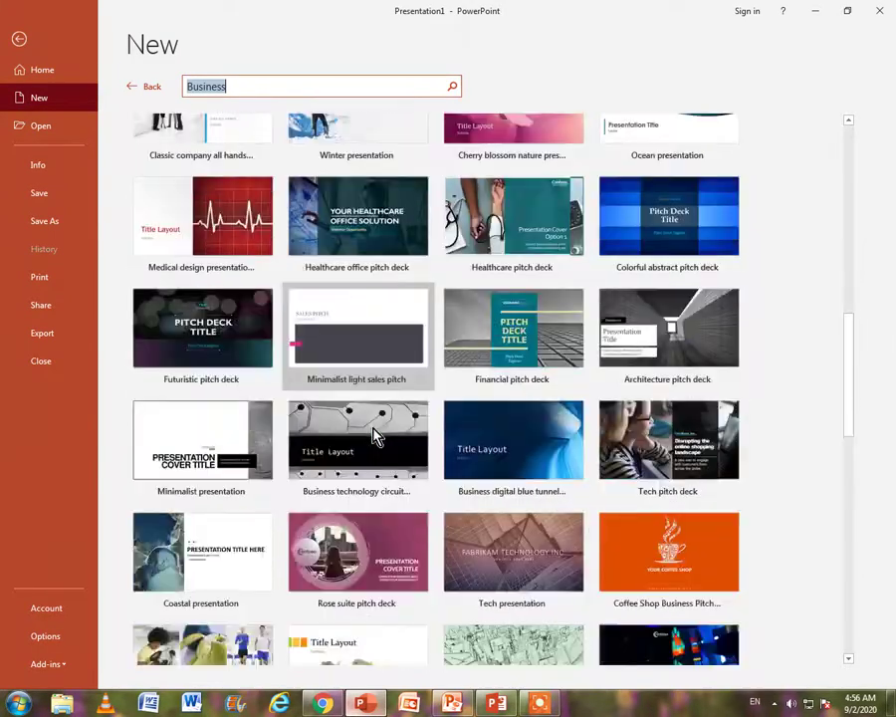
left_click(493, 705)
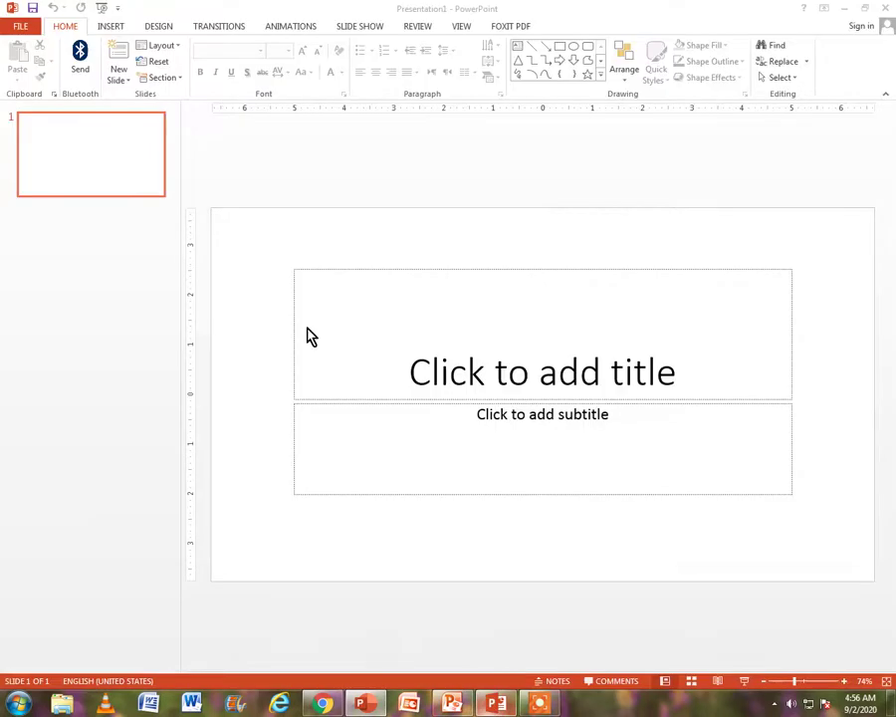
Step: Show the Themes templates on the File > New page
left_click(27, 37)
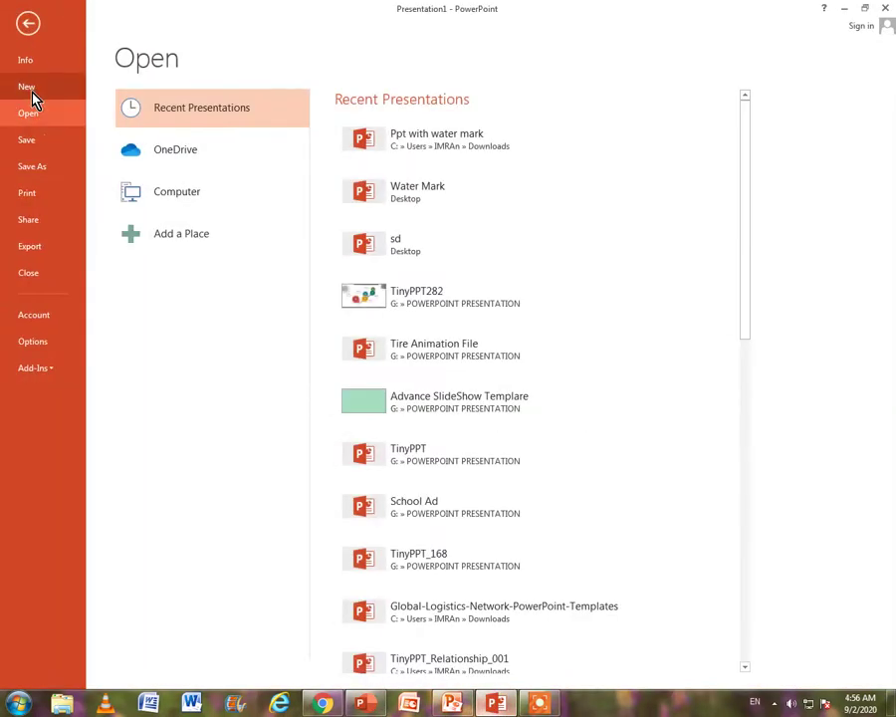
left_click(28, 88)
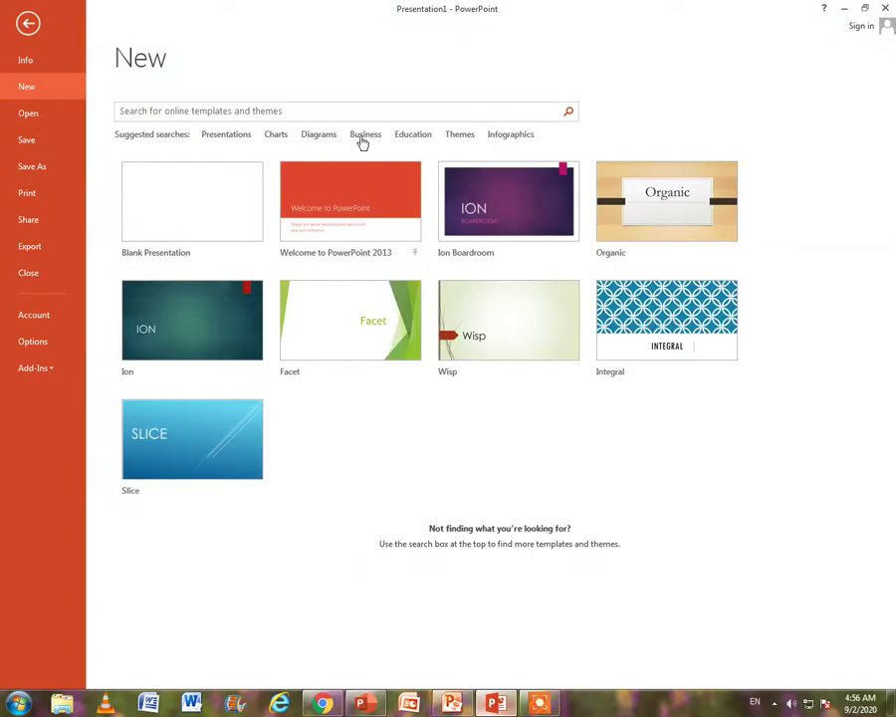
left_click(457, 138)
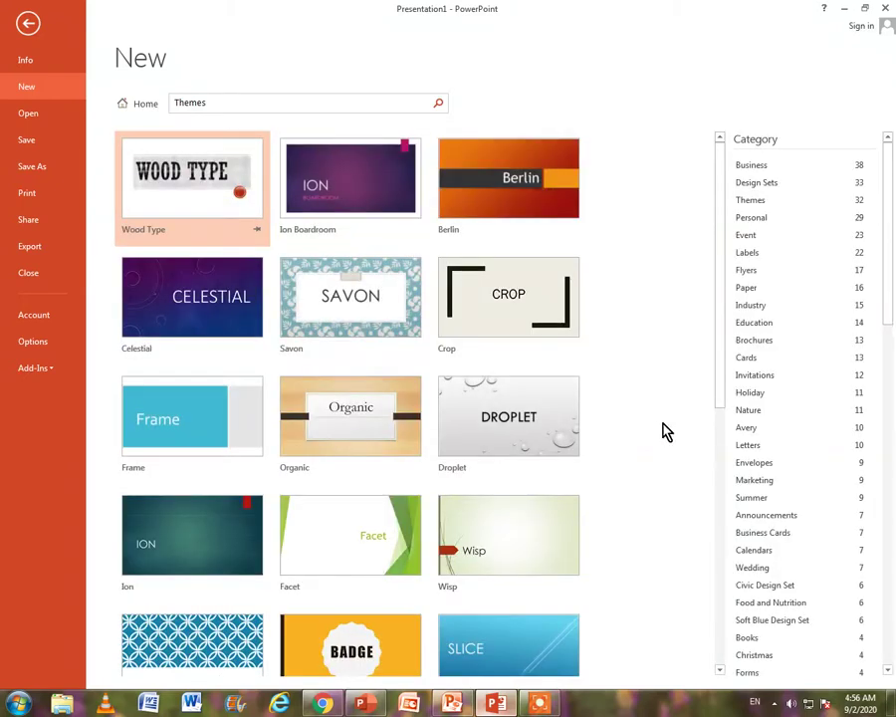
Step: Browse the Themes categories, then bring the PowerPoint 2010 window forward
scroll(754, 308, "down", 1)
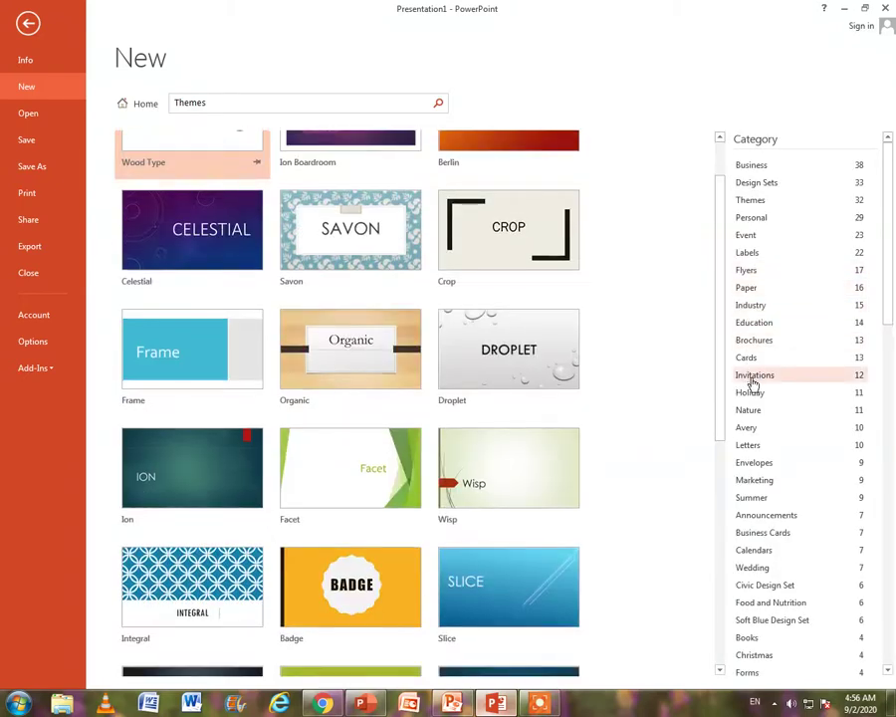
scroll(755, 214, "up", 1)
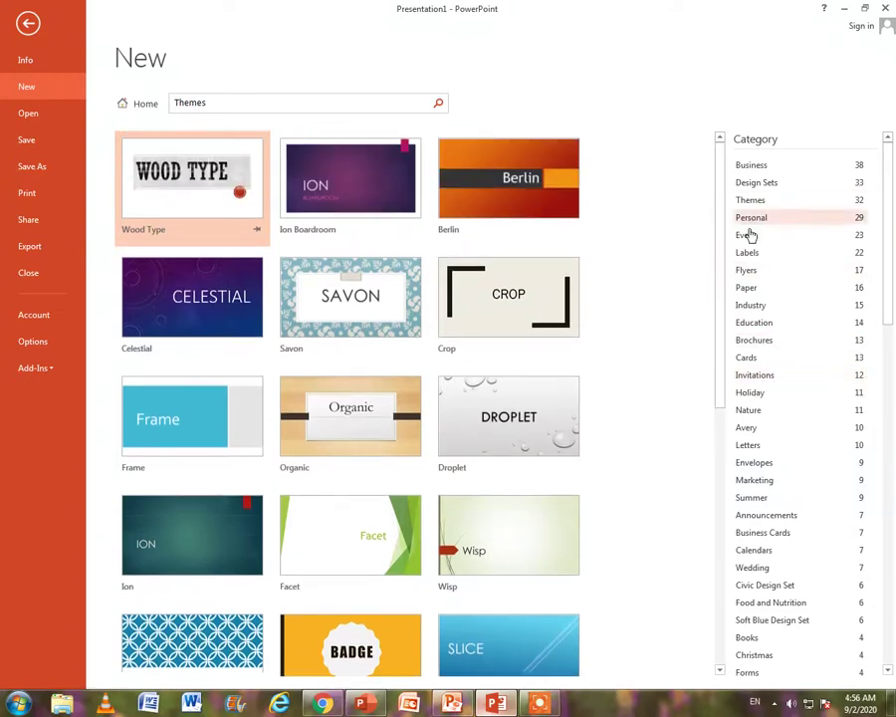
scroll(748, 321, "down", 3)
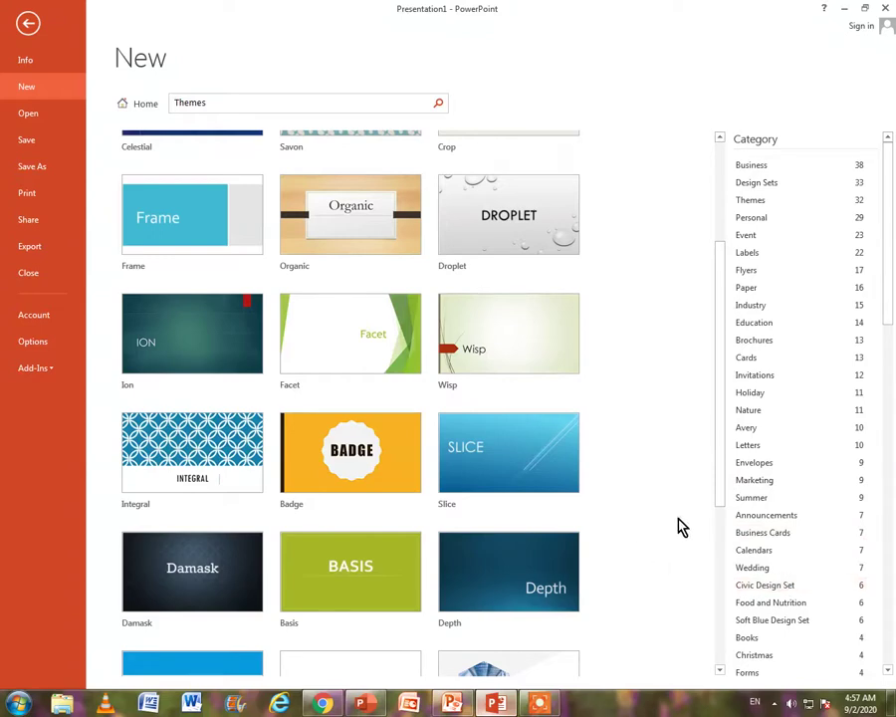
left_click_drag(889, 298, 880, 642)
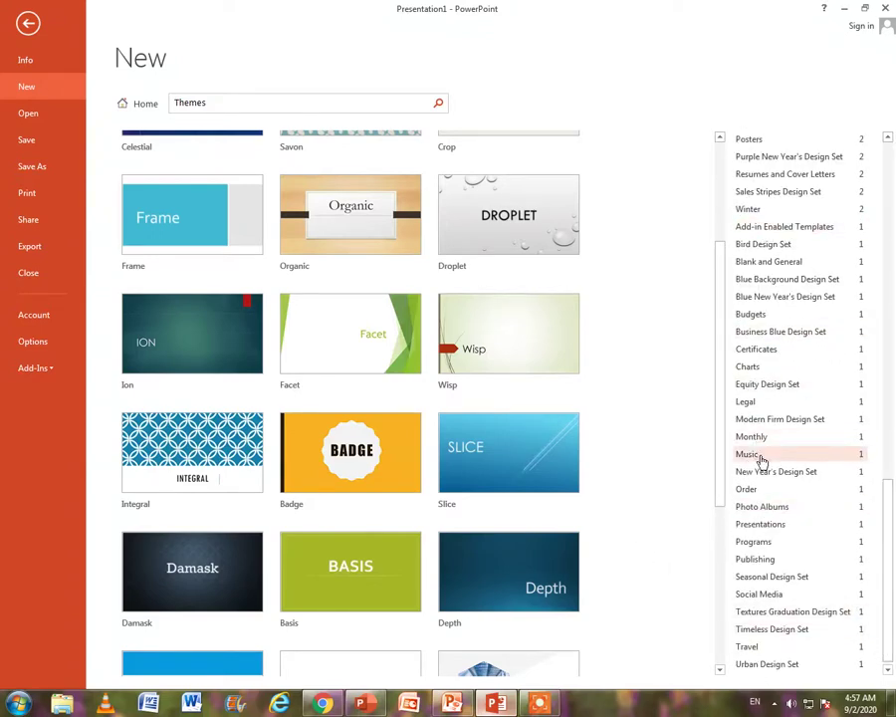
scroll(378, 422, "down", 2)
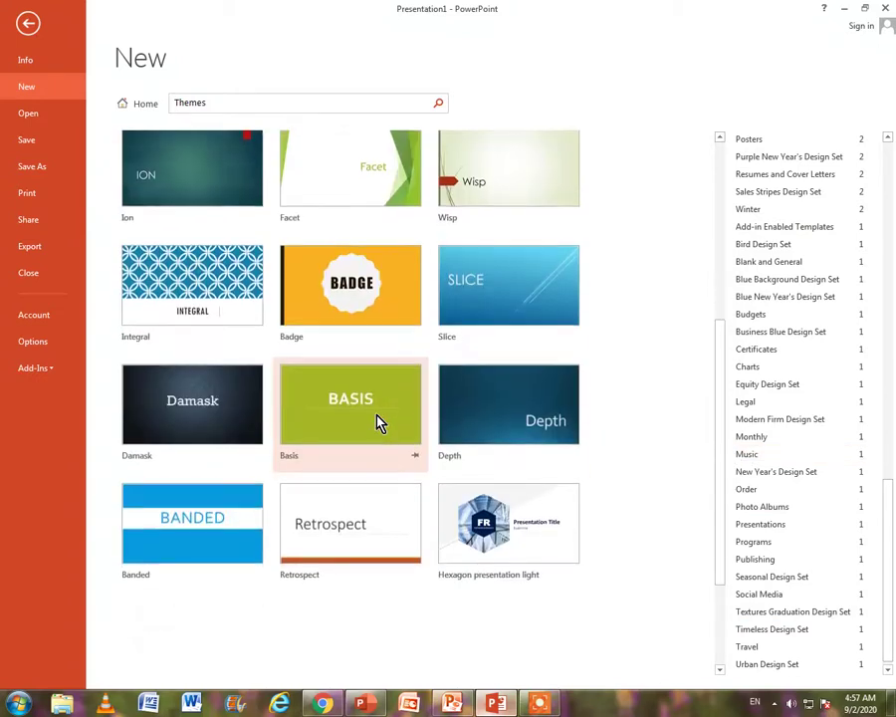
left_click(451, 703)
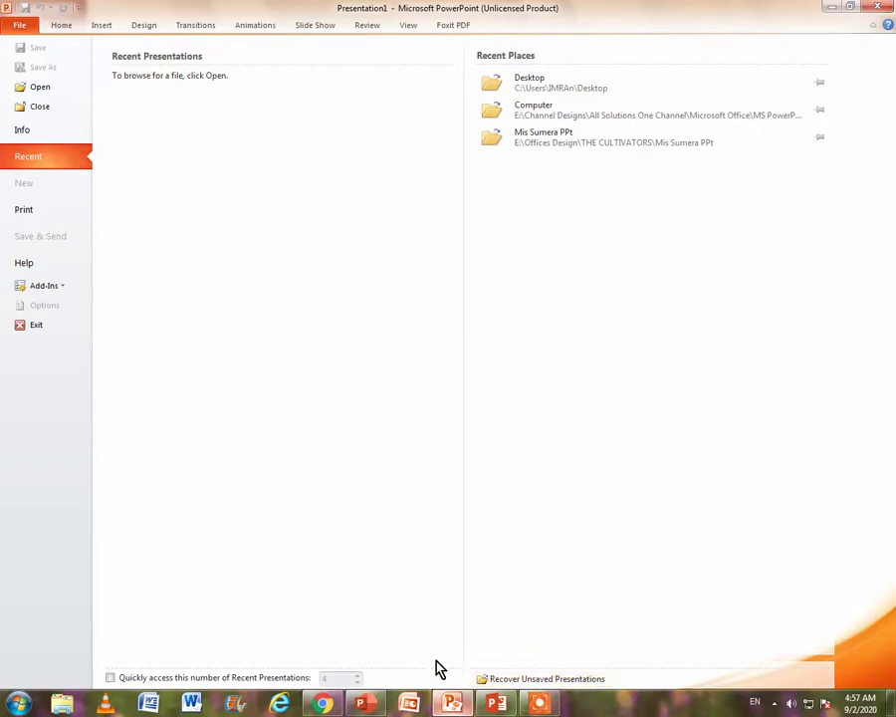
Step: Return to the newer Business template gallery, then switch to the browser's 'microsoft teams' search results
left_click(367, 703)
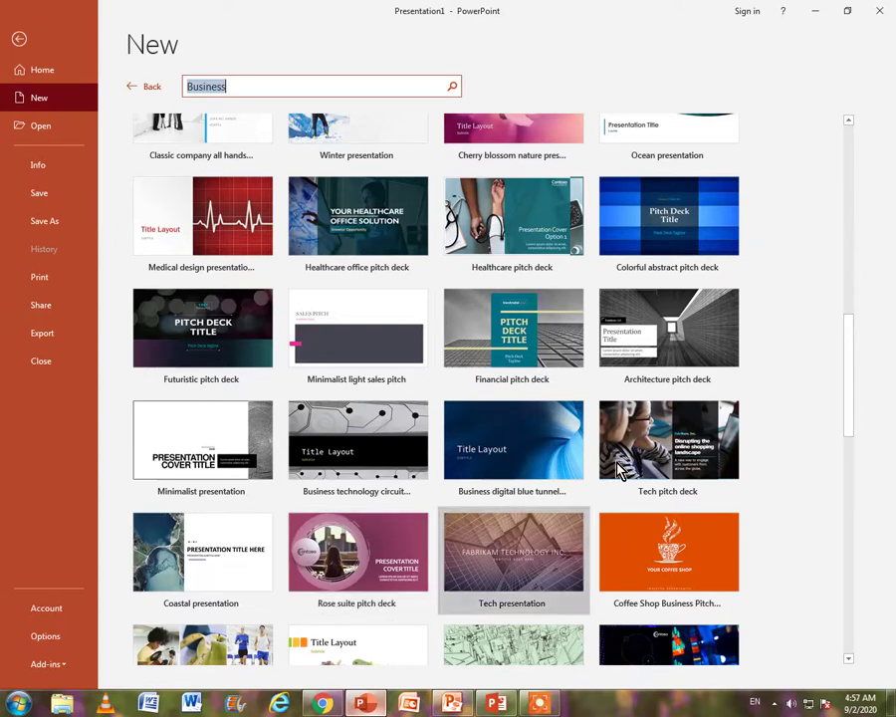
scroll(461, 512, "down", 1)
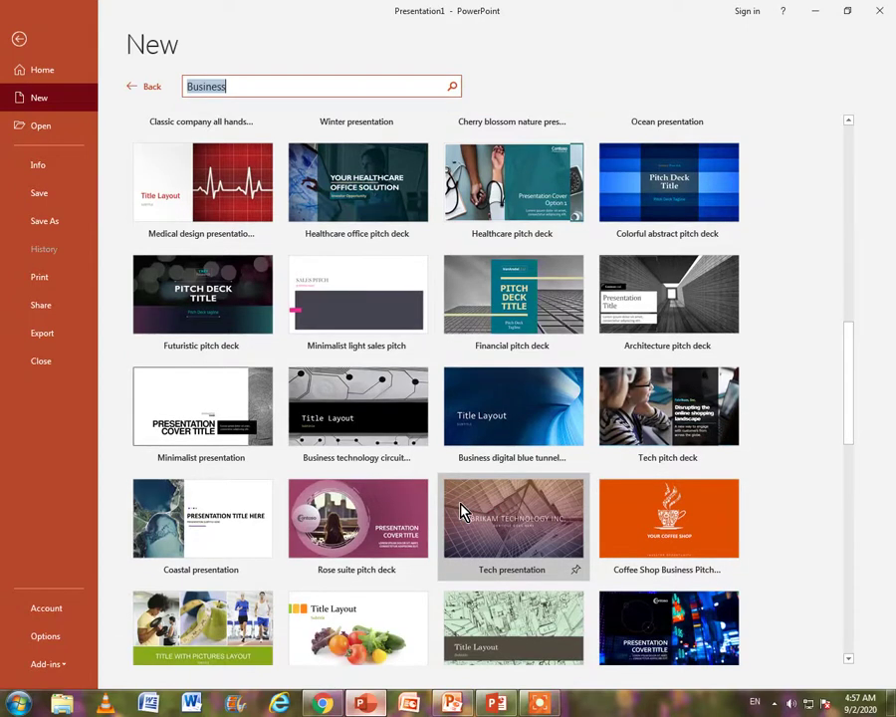
left_click(541, 705)
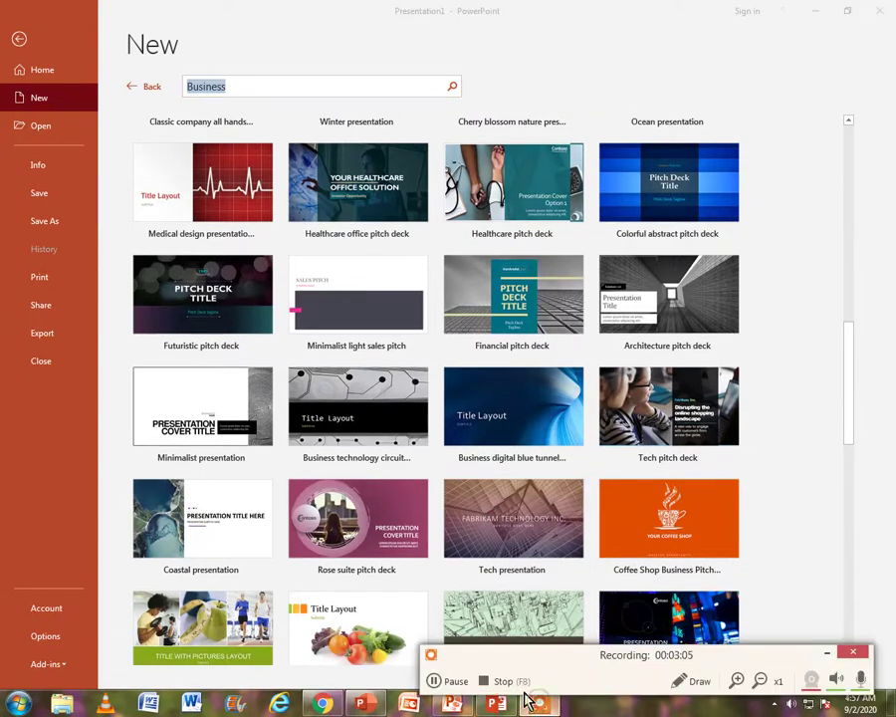
left_click(450, 681)
key("F7")
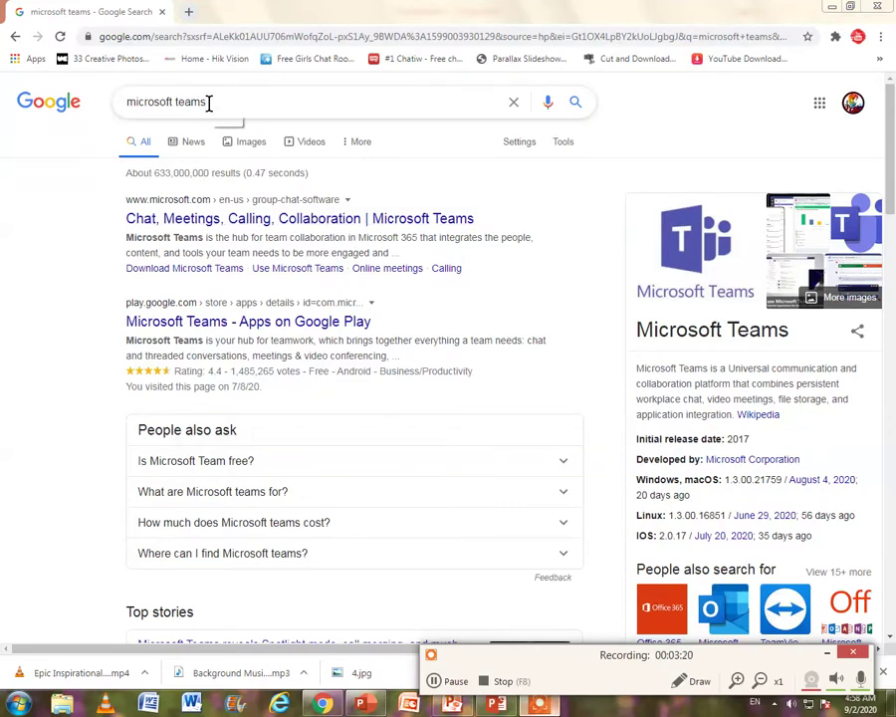
Step: Open the official Microsoft Teams page and start 'Sign up for free'
left_click(281, 226)
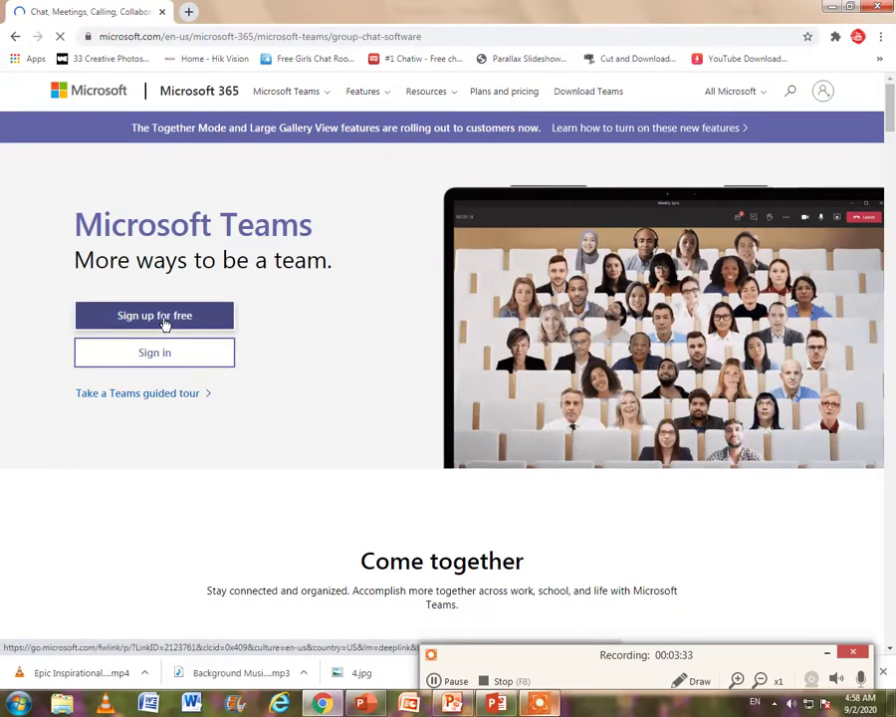
left_click(164, 321)
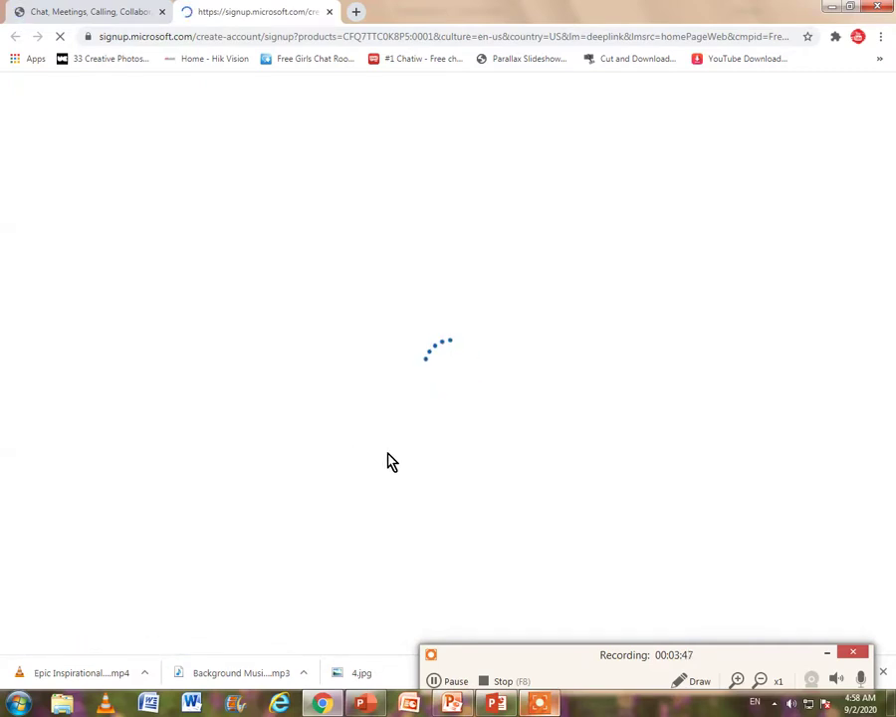
Step: Dismiss the region prompt, enter the sign-up e-mail address and continue
left_click(74, 11)
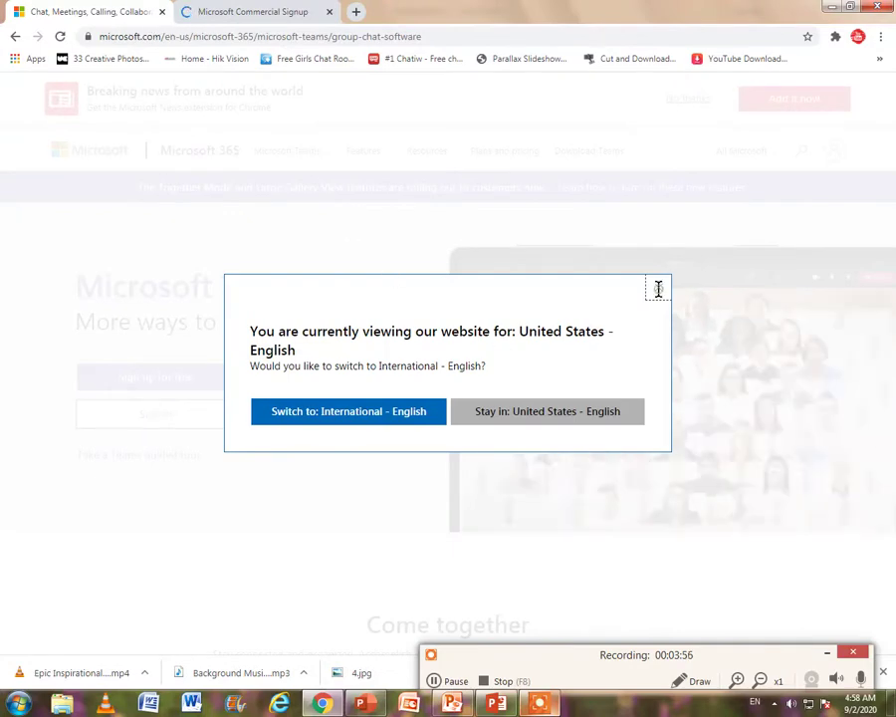
left_click(659, 290)
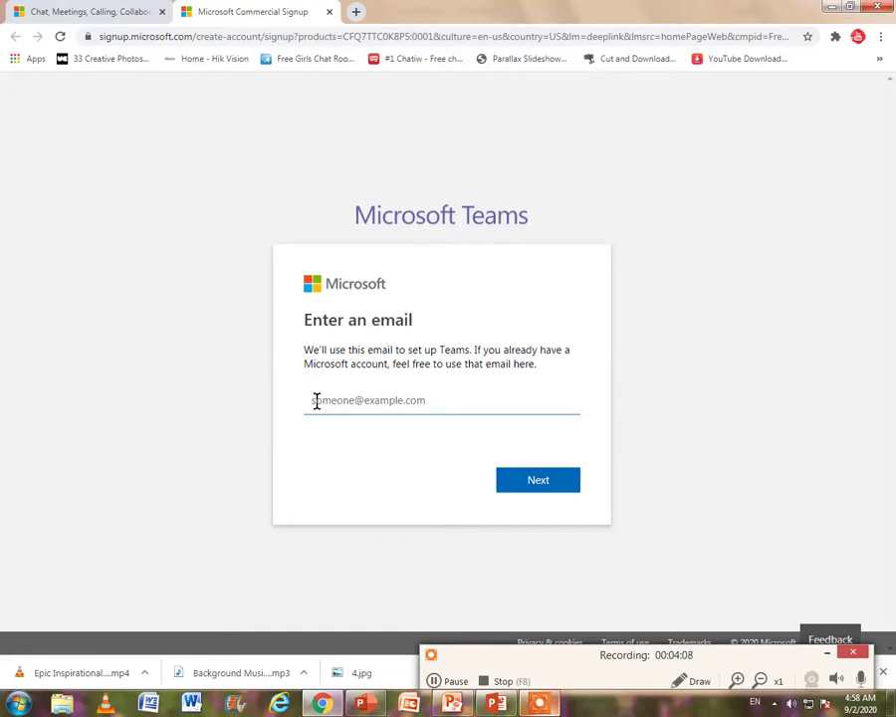
left_click(316, 400)
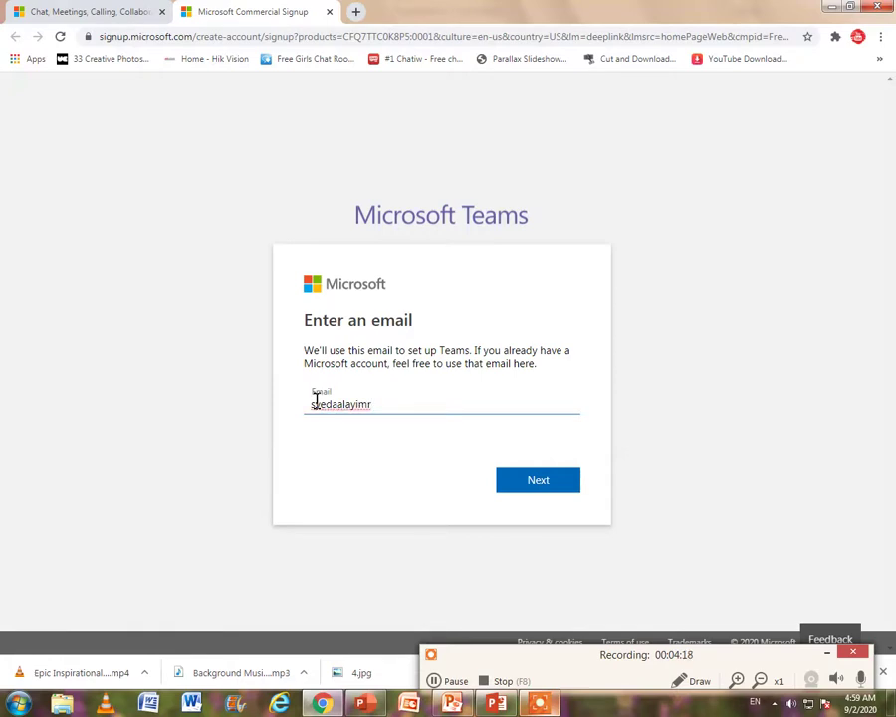
type("a")
type("@")
type("gmail.com")
left_click(542, 481)
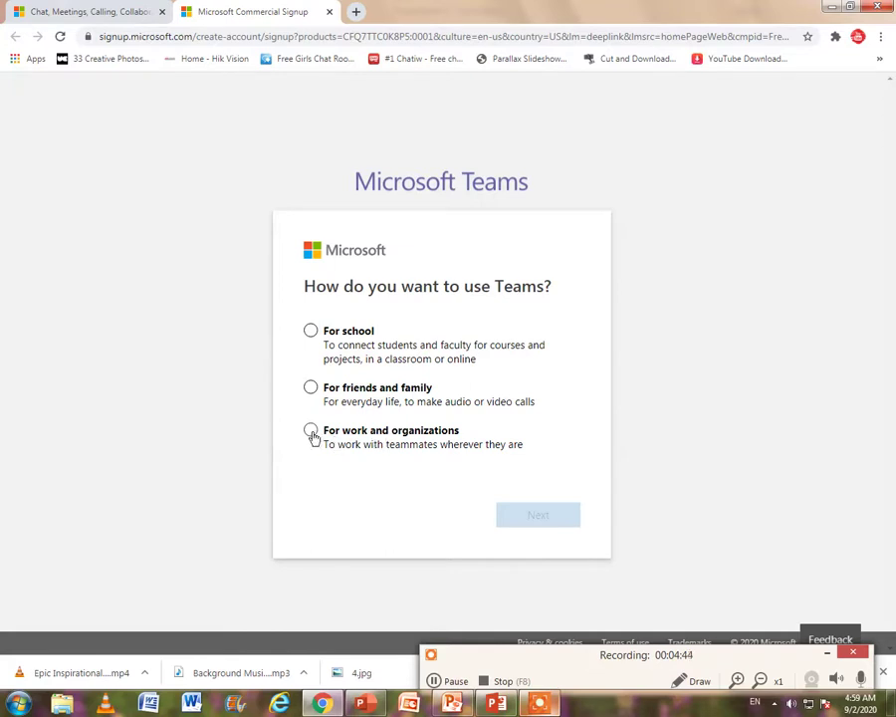
Step: Choose to use Teams for work and organizations
left_click(311, 432)
left_click(562, 523)
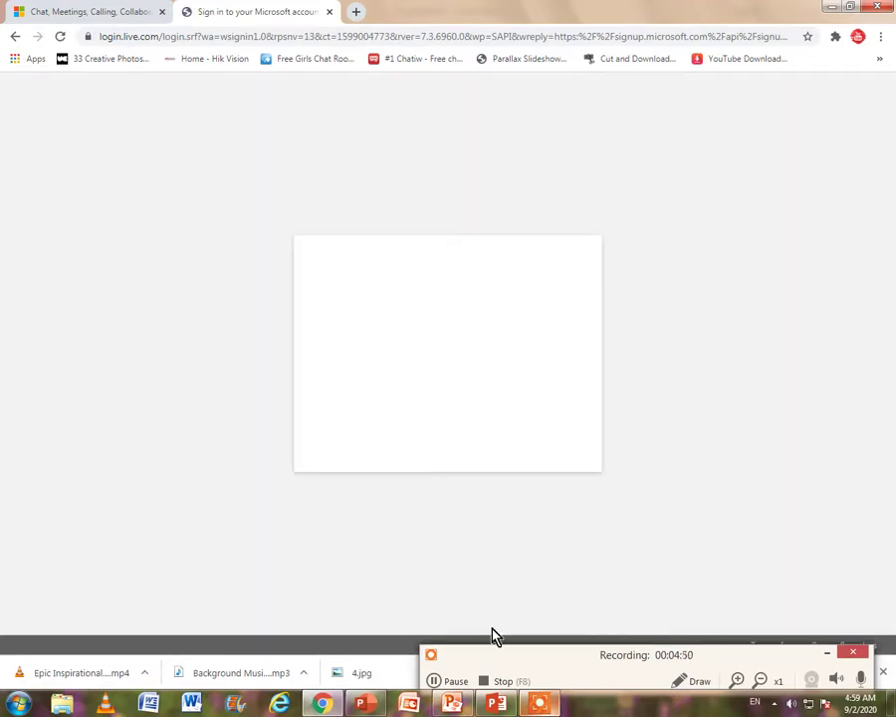
mouse_move(450, 697)
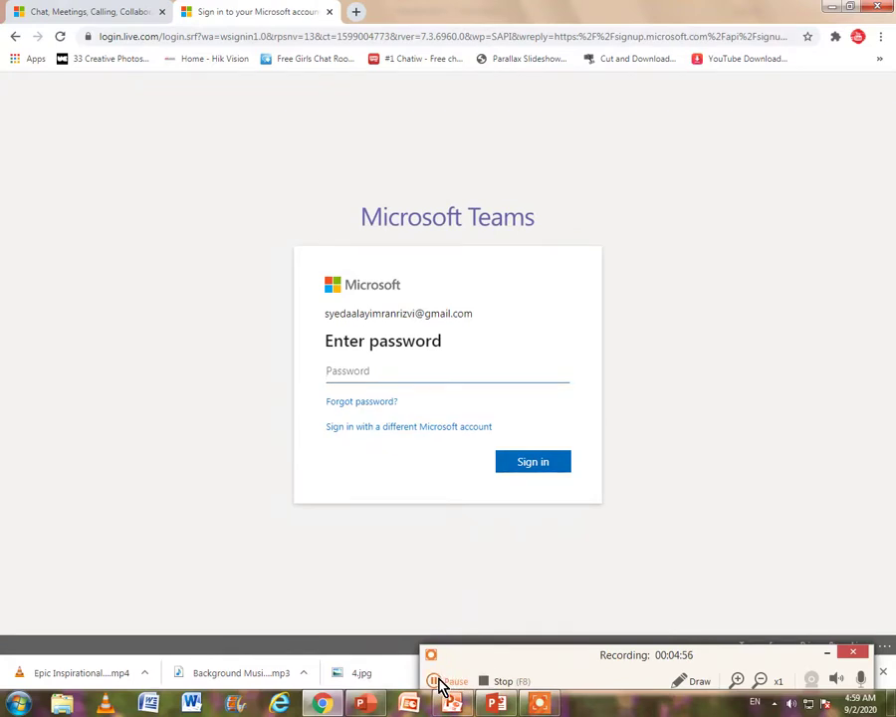
Step: Enter the account password and sign in
left_click(438, 683)
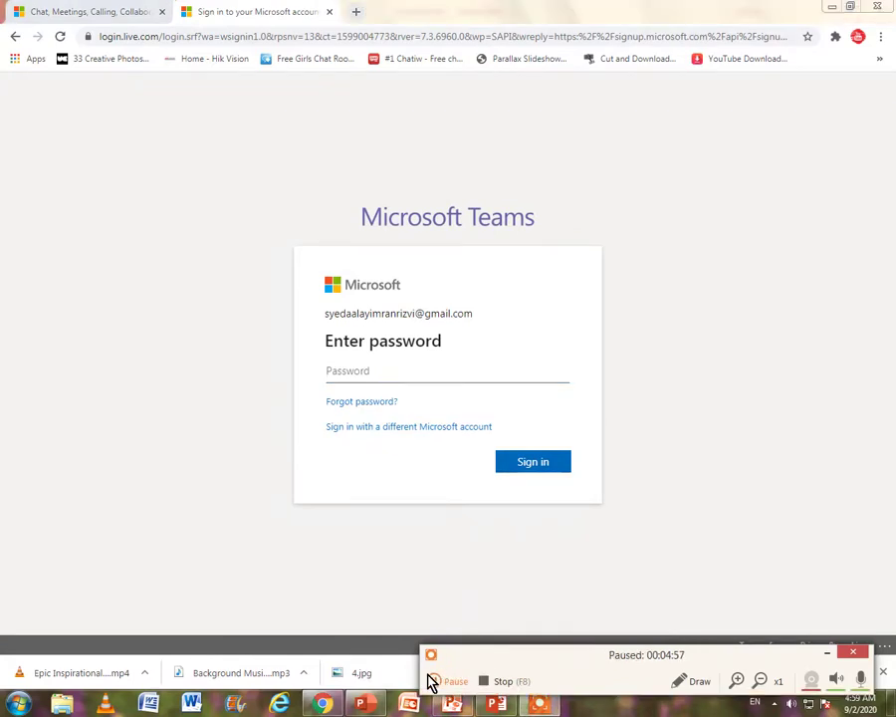
left_click(434, 681)
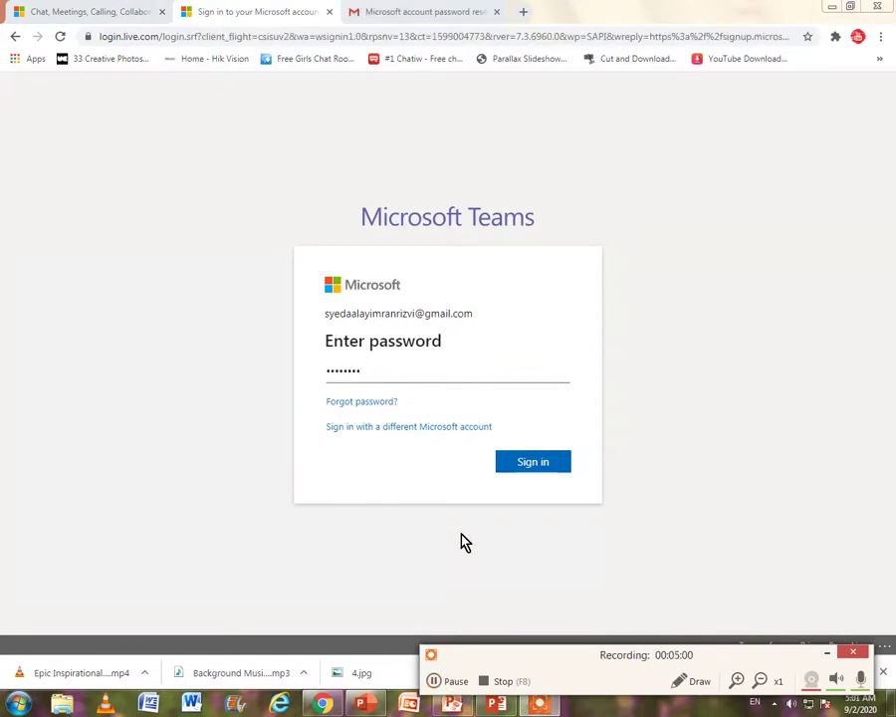
left_click(359, 374)
left_click(536, 462)
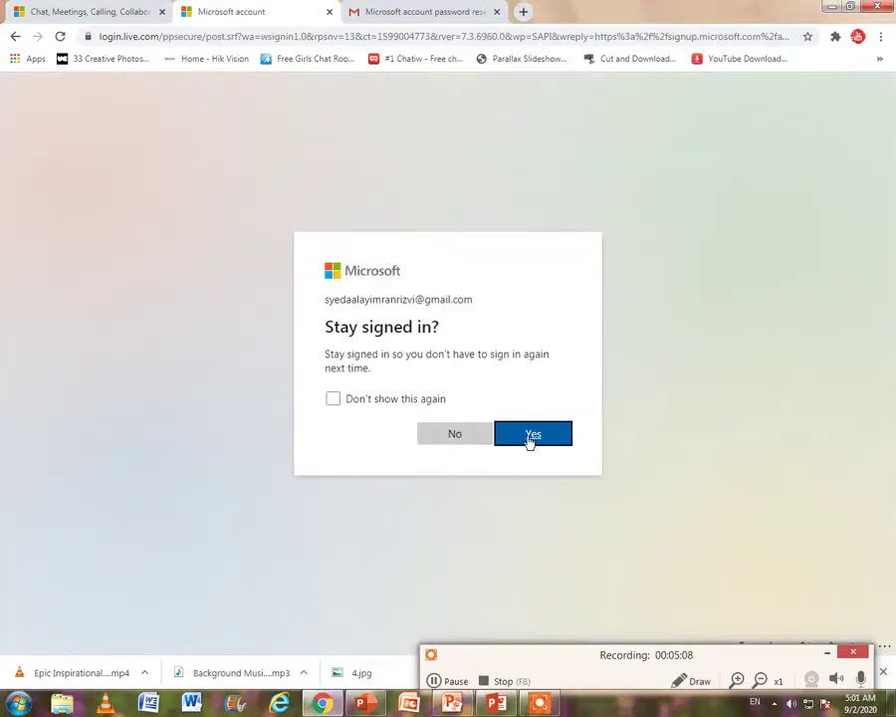
Step: Answer Yes to staying signed in
left_click(414, 402)
left_click(411, 402)
left_click(539, 444)
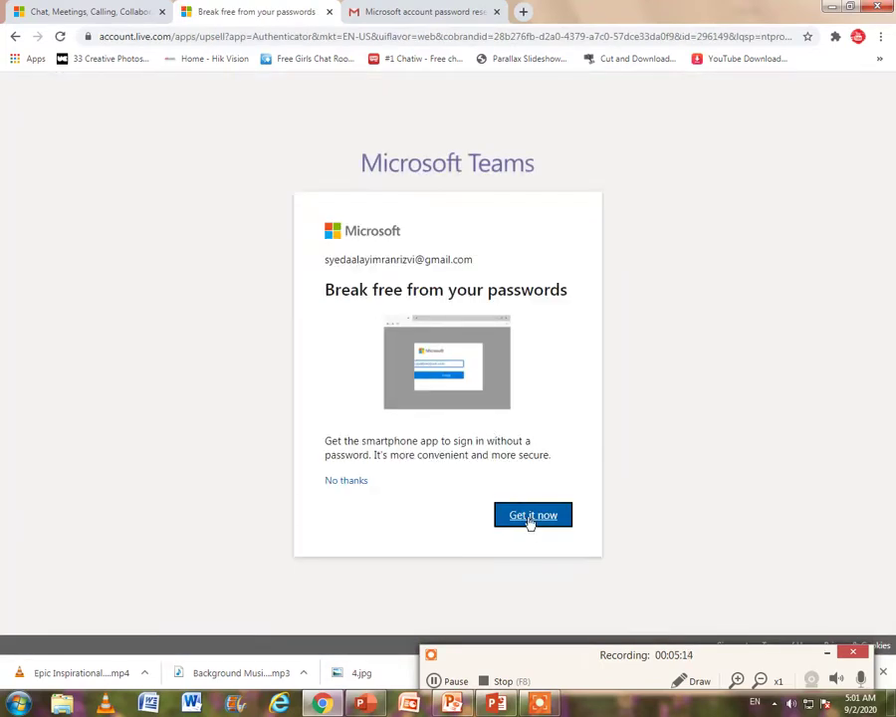
Step: Skip the Authenticator app download and sign in again with the re-entered password
left_click(531, 518)
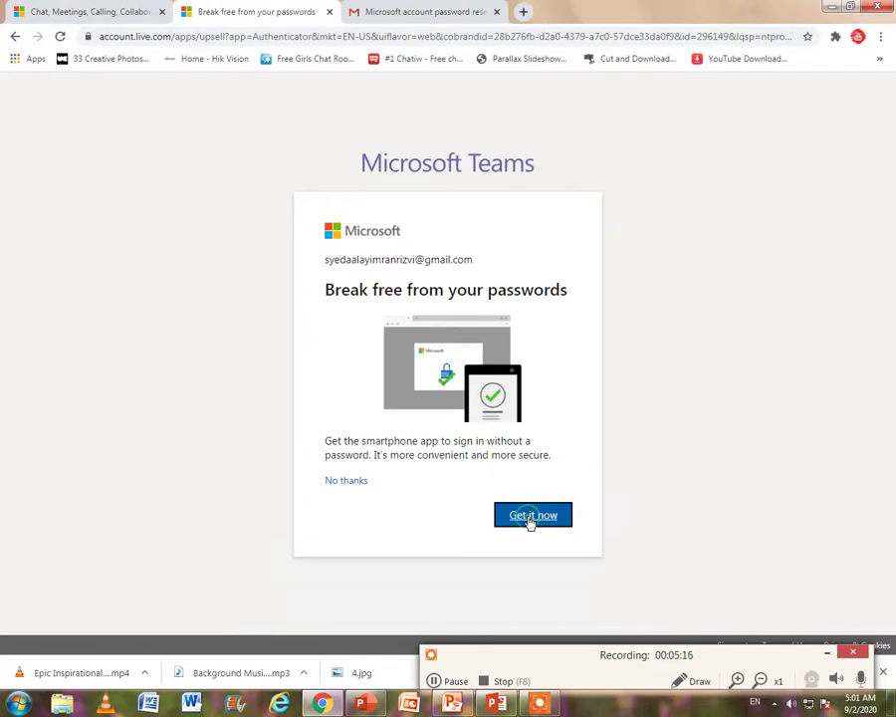
left_click(15, 37)
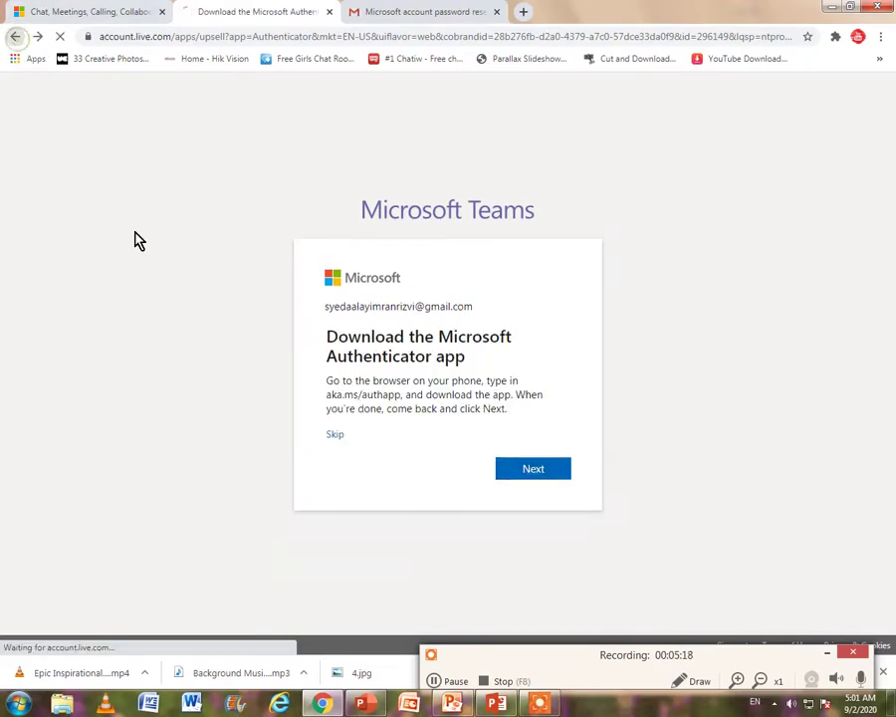
left_click(335, 435)
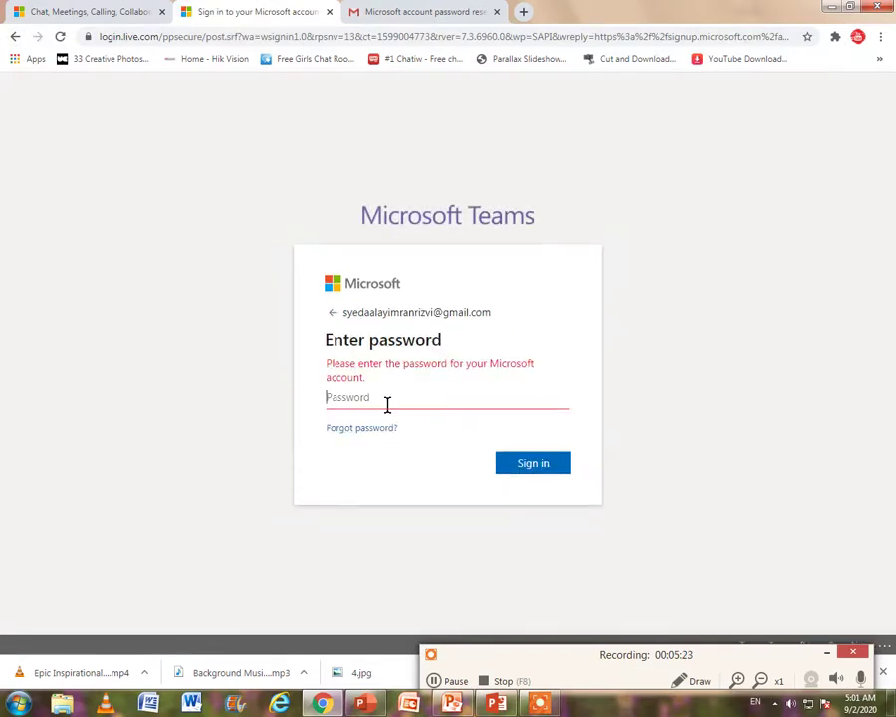
type("a")
left_click(531, 463)
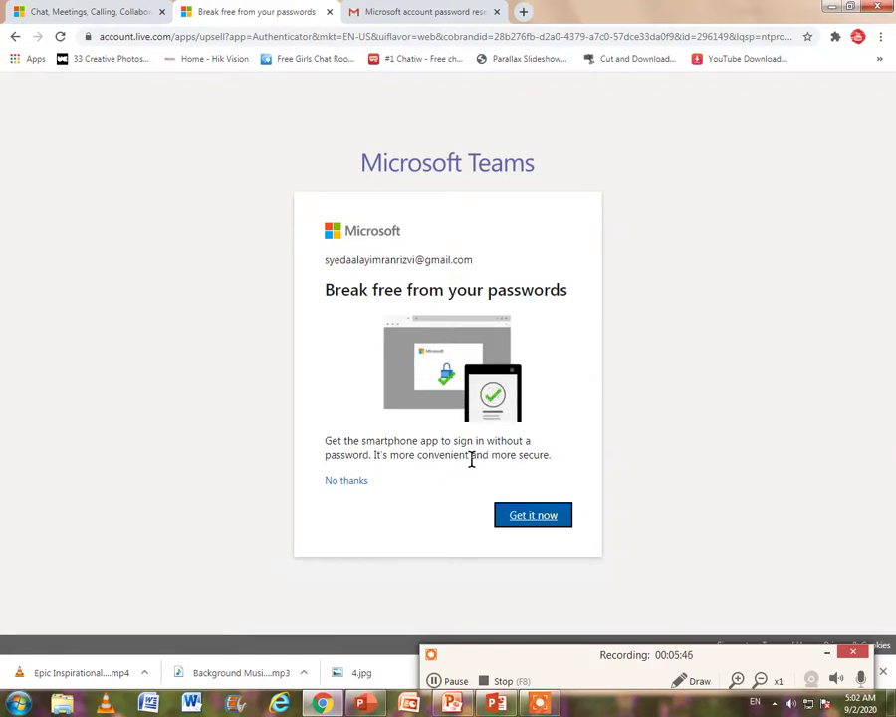
Step: Decline passwordless sign-in, reload the stalled page, and continue past the Authenticator download
left_click(346, 481)
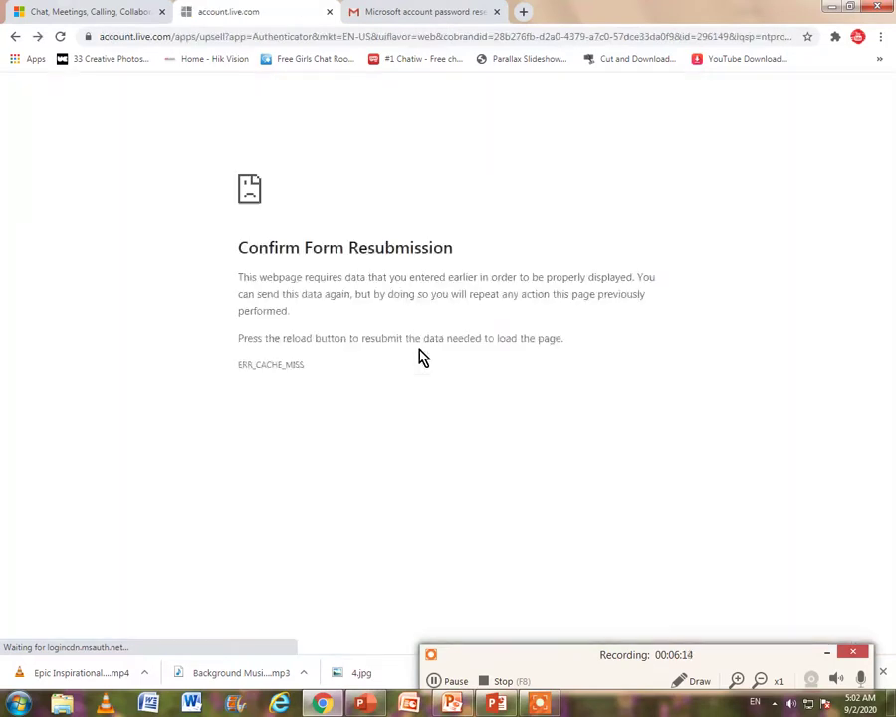
left_click(60, 36)
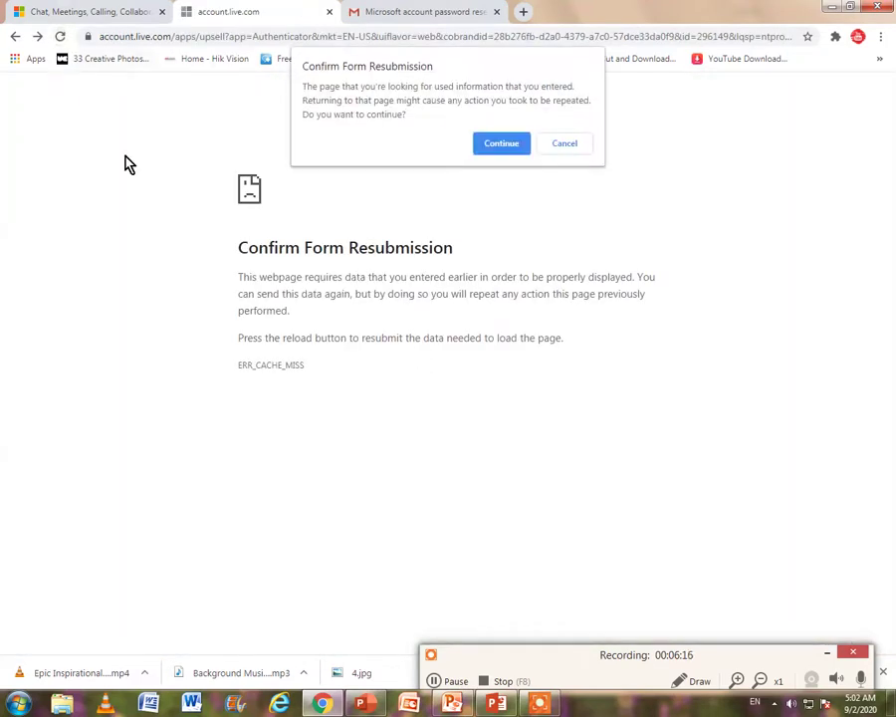
left_click(490, 155)
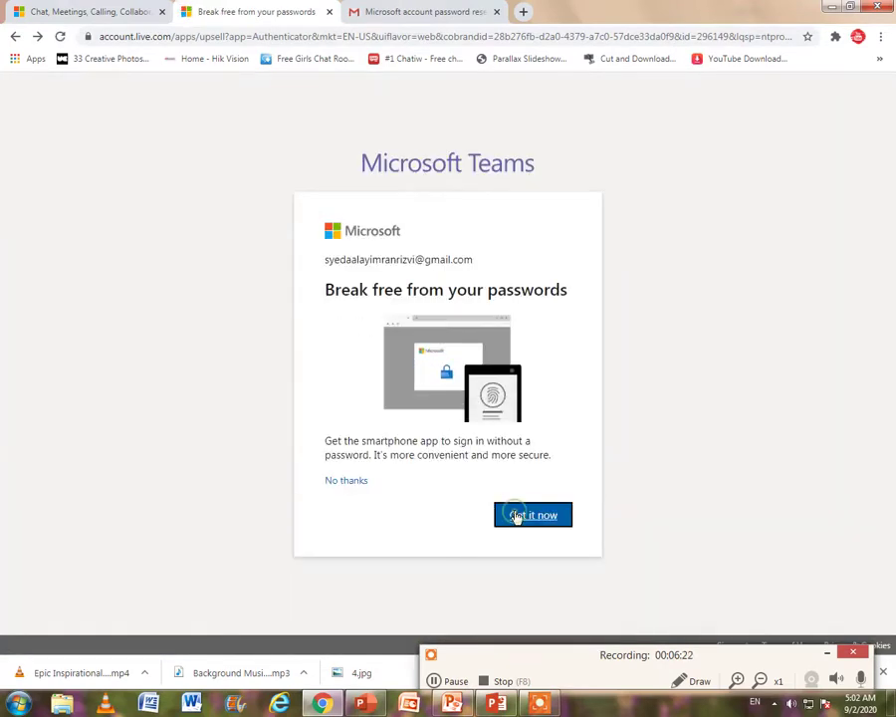
left_click(514, 513)
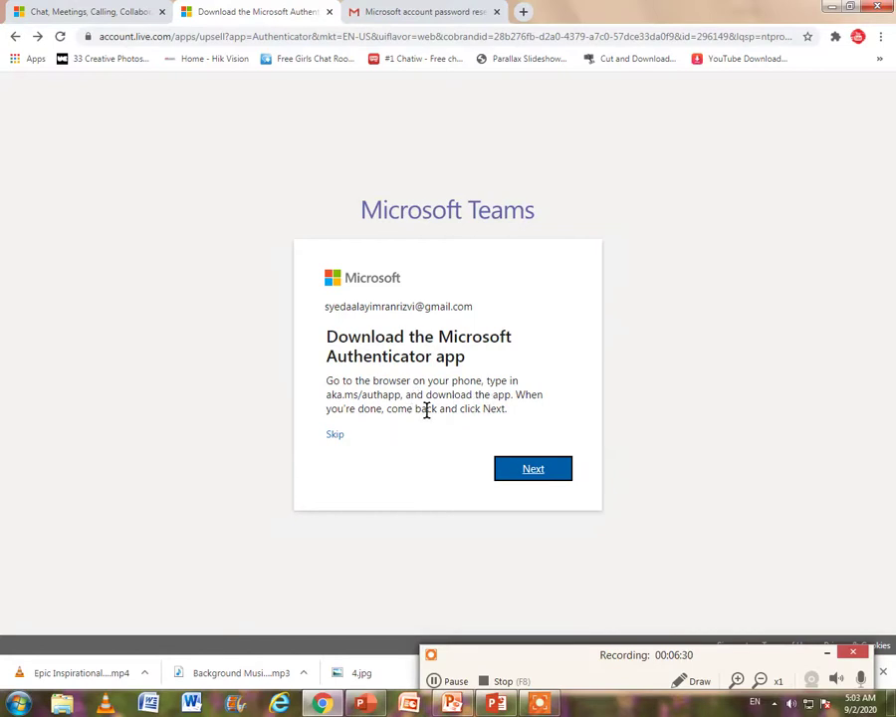
left_click(533, 471)
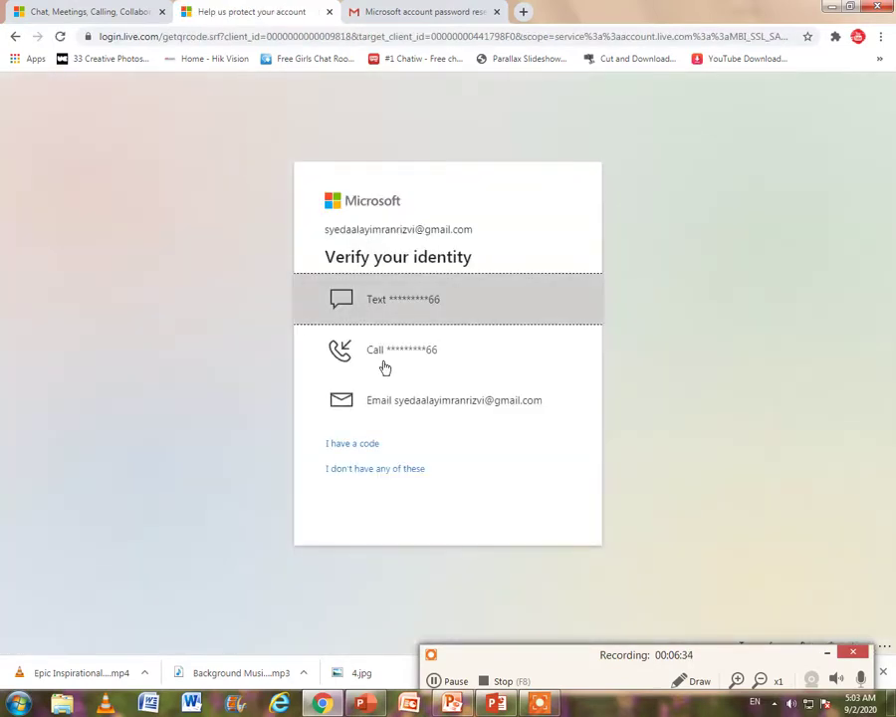
Step: Verify by text: confirm the phone's last digits, send the code, and enter it
left_click(397, 310)
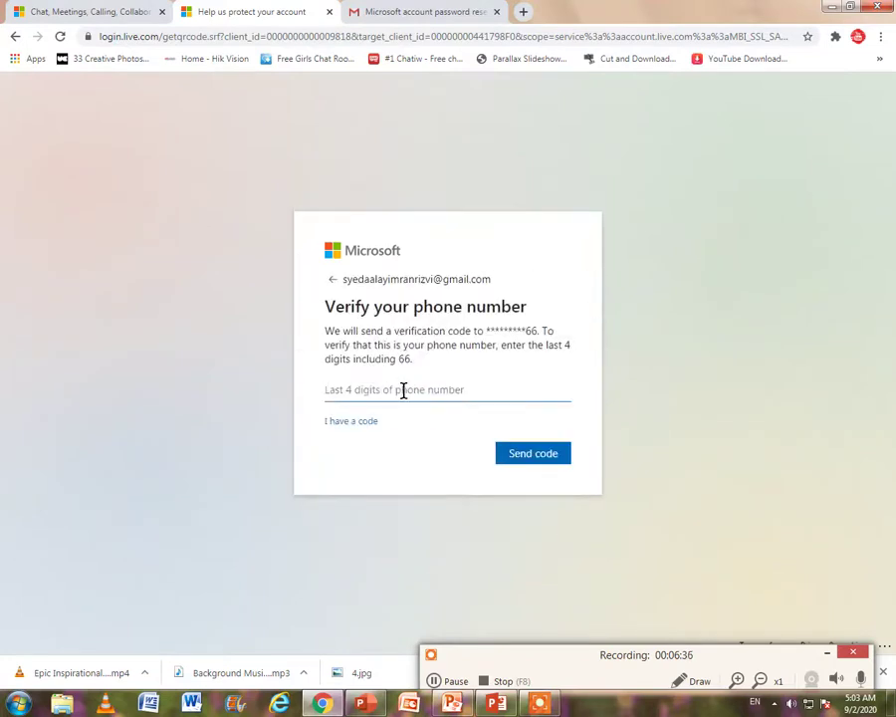
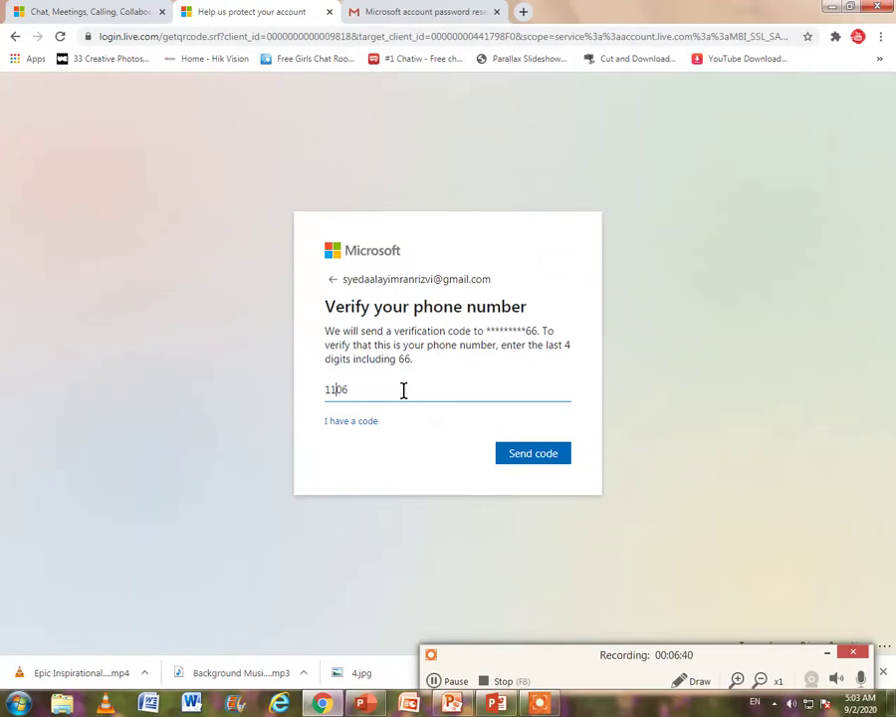
key("BackSpace")
key("Right")
key("Right")
left_click(522, 456)
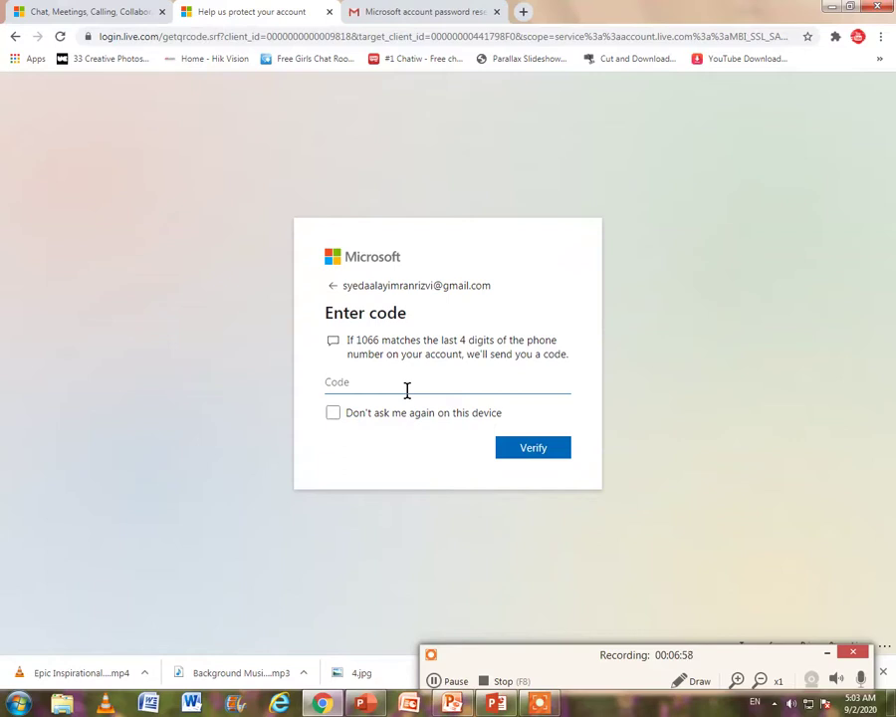
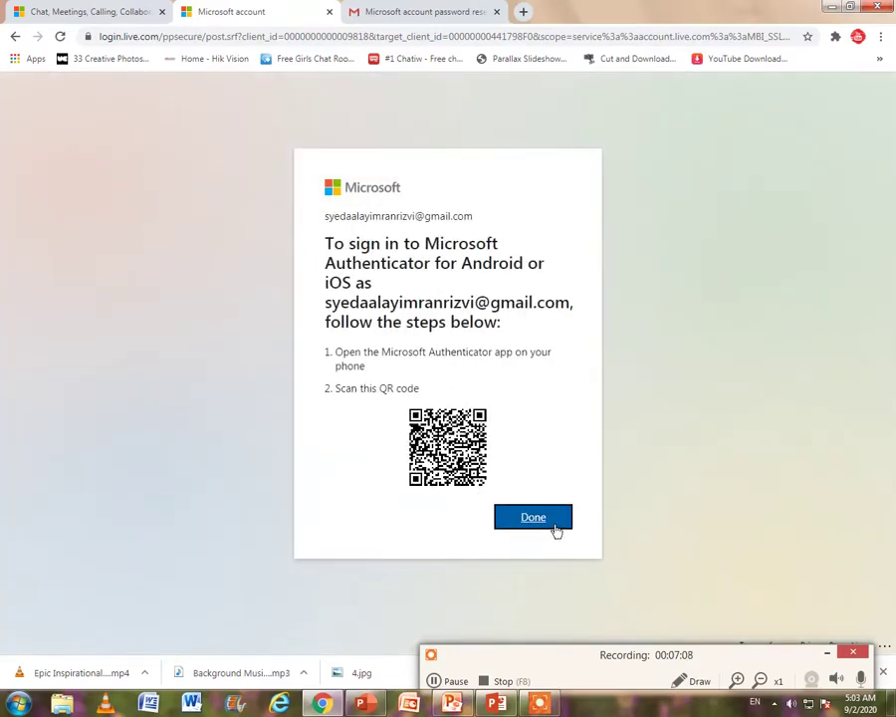
Step: Click Done on the Authenticator QR code page
left_click(546, 527)
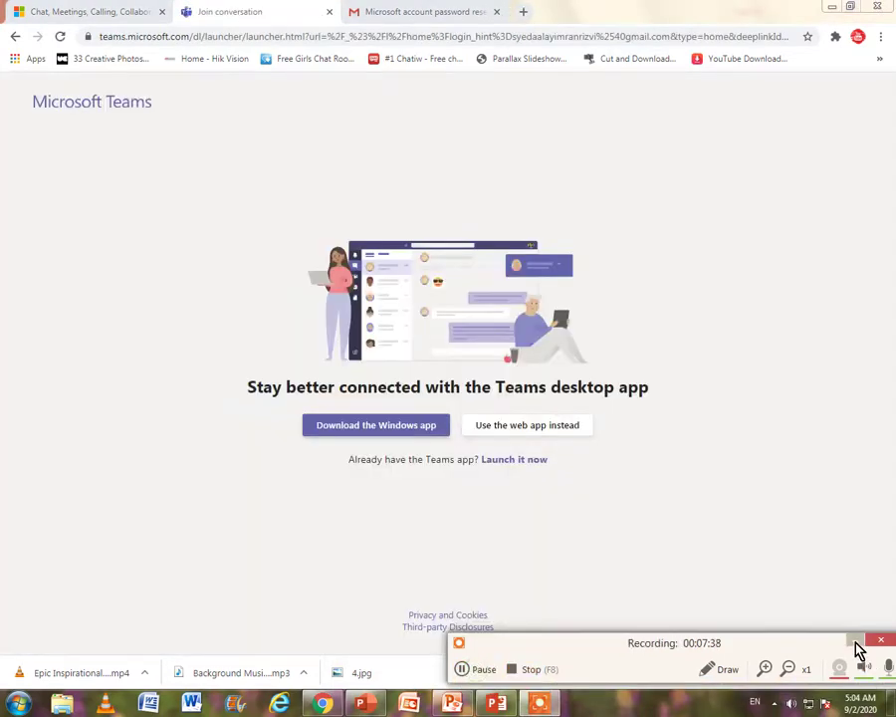
Step: Skip the Windows desktop app and open Teams in the browser instead
left_click(856, 641)
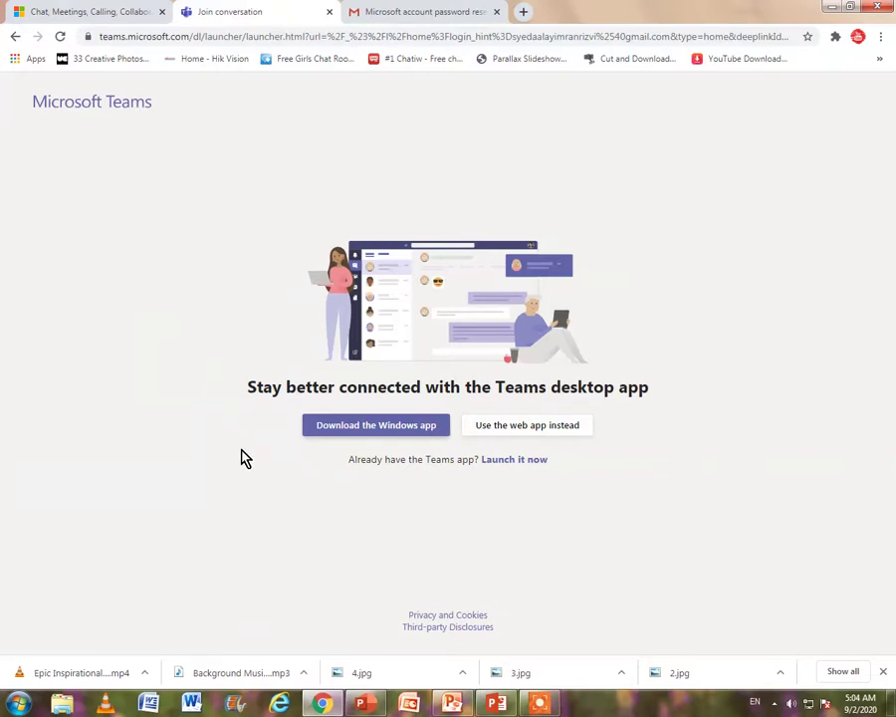
left_click(379, 437)
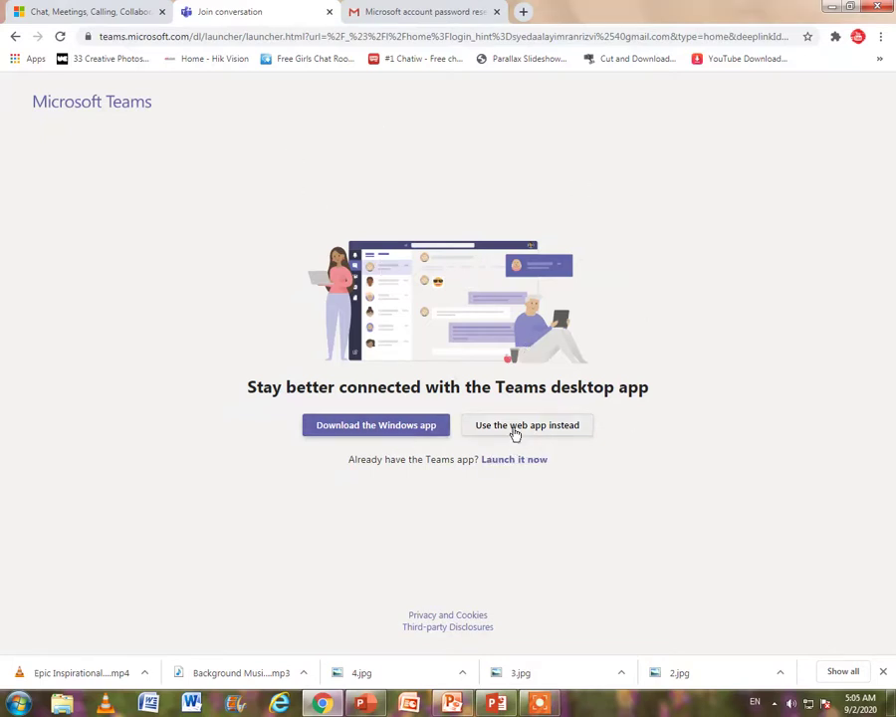
left_click(516, 434)
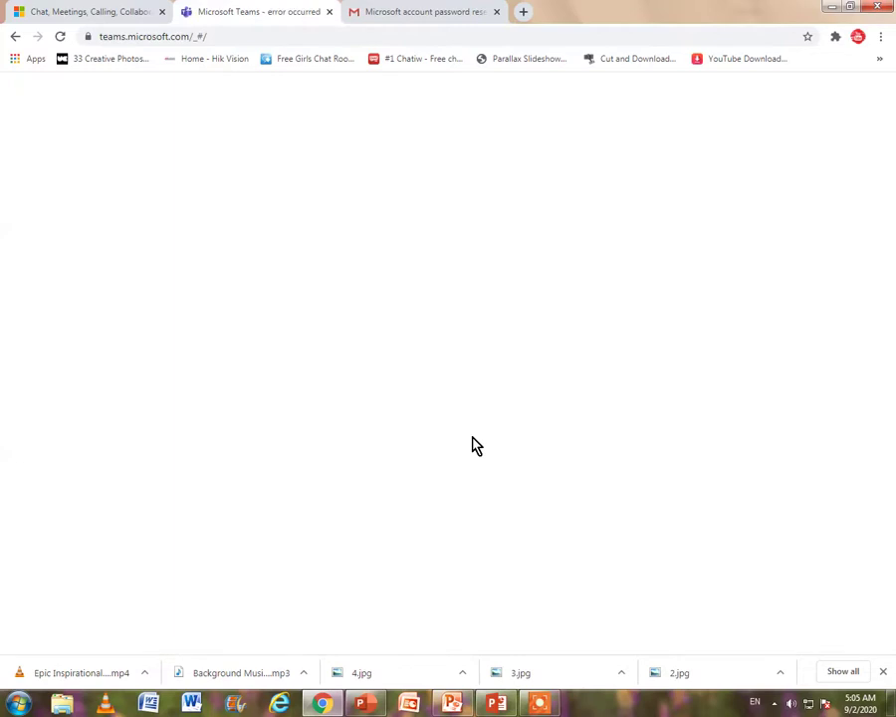
left_click(542, 700)
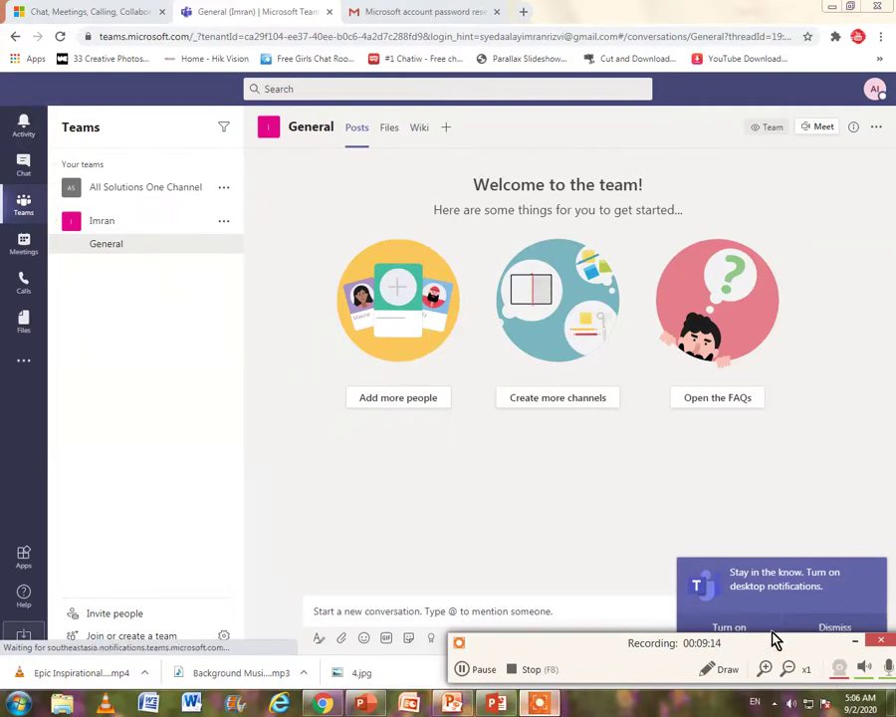
Step: Close the 'Post a message in a channel' tip
left_click(856, 641)
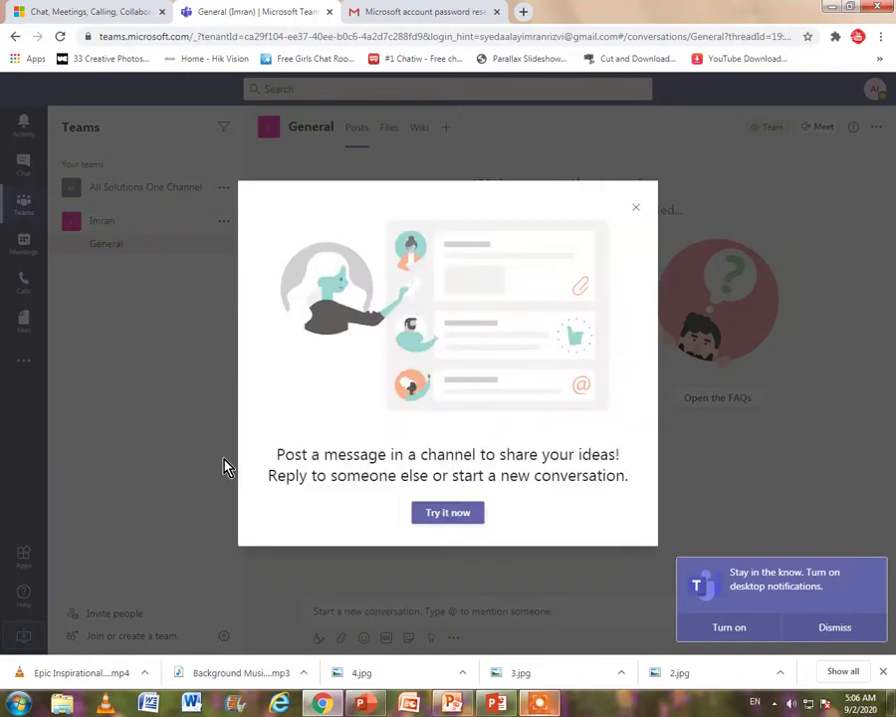
left_click(636, 209)
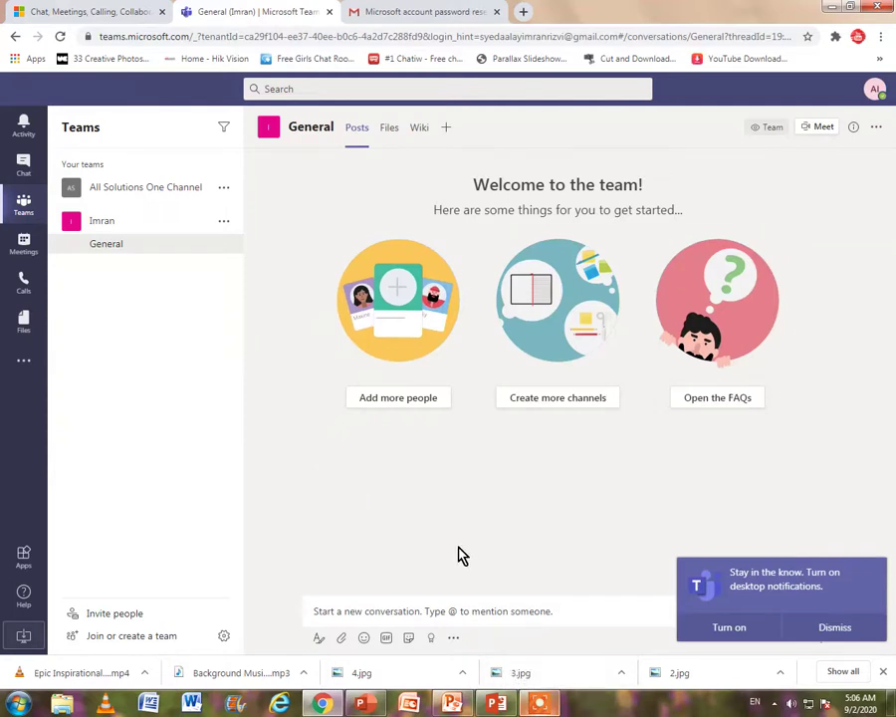
left_click(546, 705)
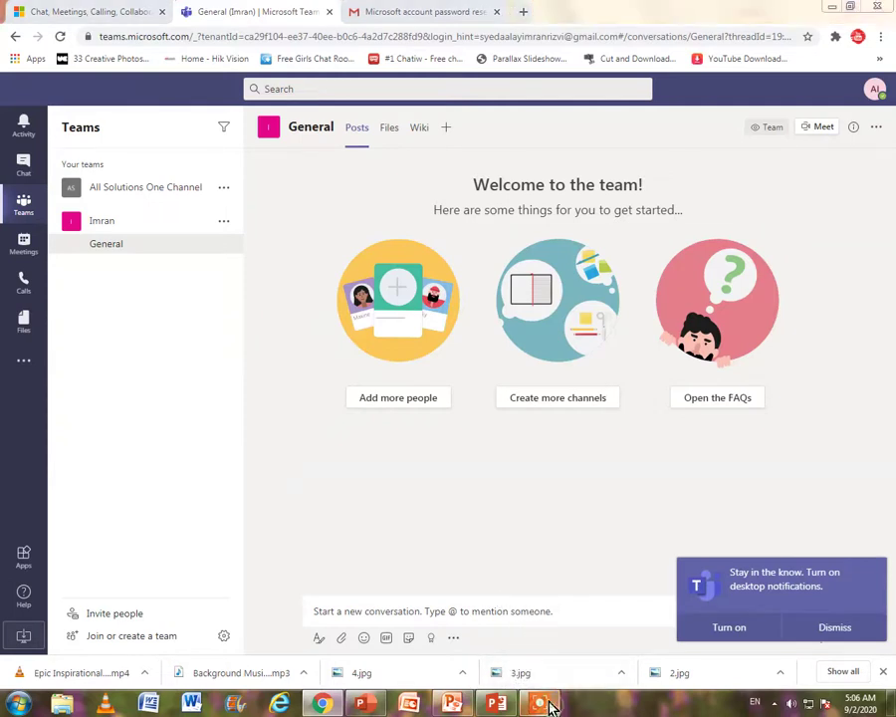